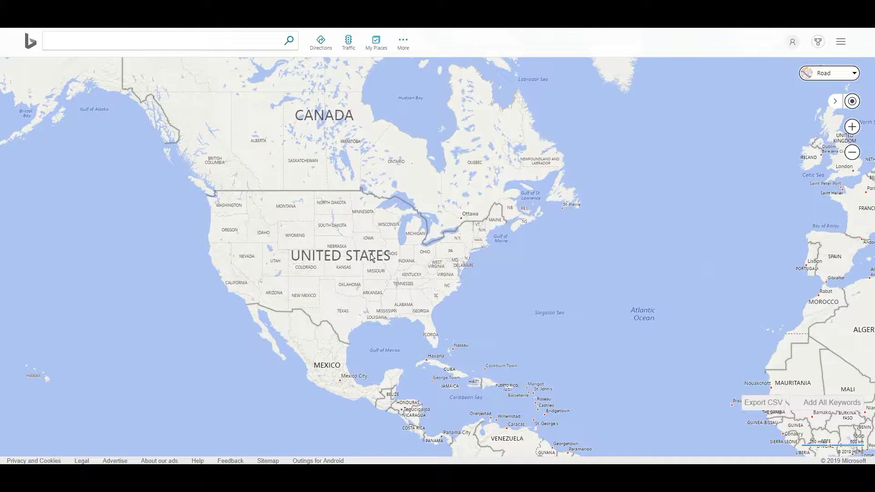
- Centre the map on the United States and switch it from the Road style to Aerial
{"action": "left_click_drag", "start_coordinate": [382, 232], "coordinate": [257, 219]}
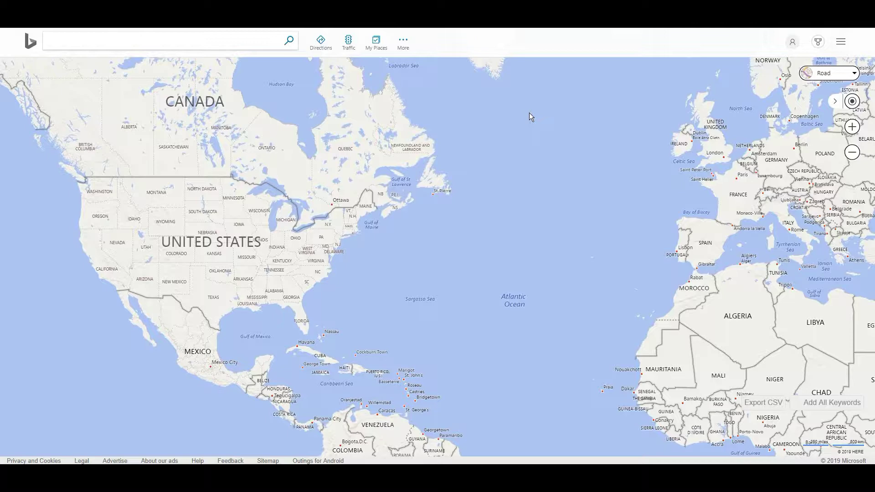
{"action": "left_click_drag", "start_coordinate": [252, 272], "coordinate": [382, 265]}
{"action": "scroll", "coordinate": [296, 237], "scroll_direction": "up", "scroll_amount": 1}
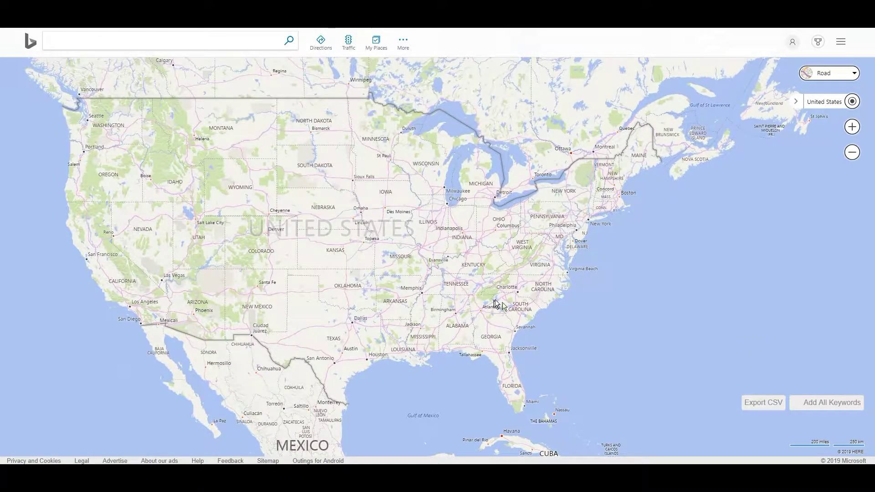
{"action": "left_click_drag", "start_coordinate": [528, 297], "coordinate": [510, 252]}
{"action": "left_click", "coordinate": [826, 77]}
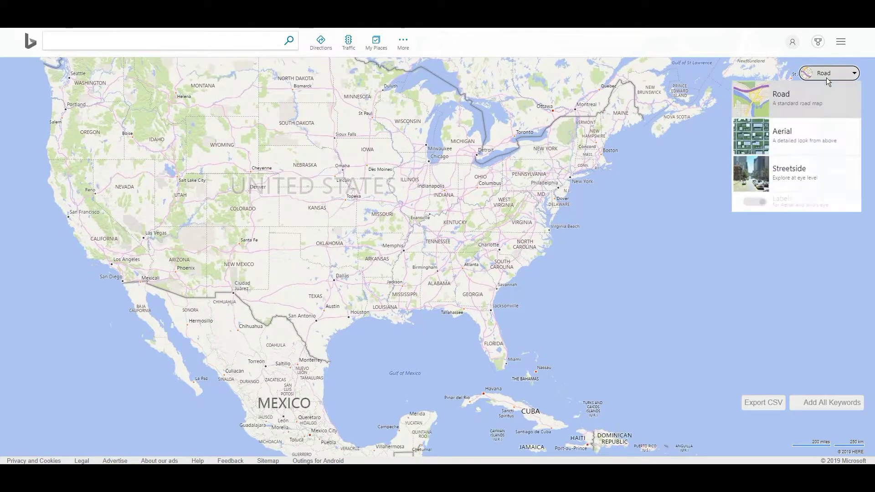
{"action": "left_click", "coordinate": [810, 135]}
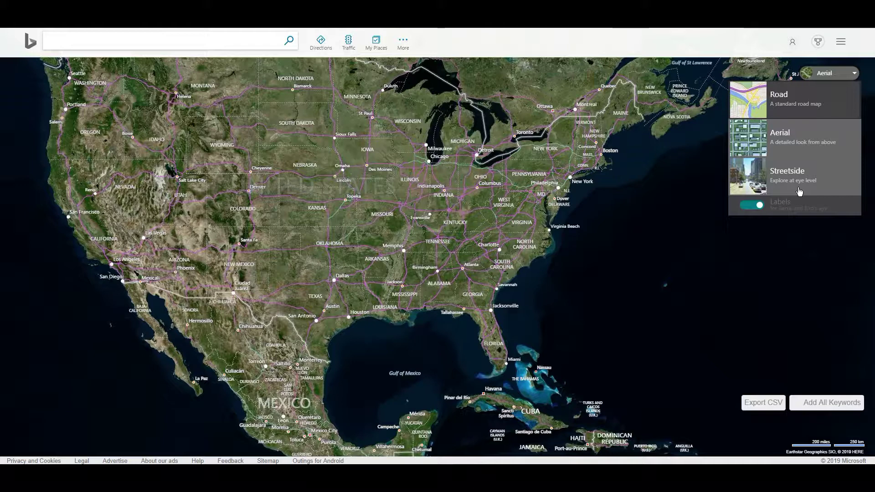
- Try out the Streetside view over the United States and exit it without choosing a location
{"action": "left_click", "coordinate": [800, 192]}
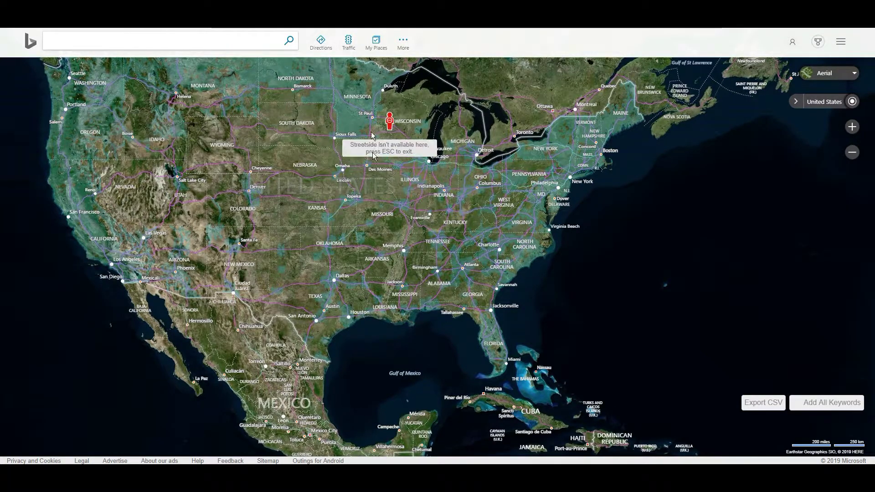
{"action": "mouse_move", "coordinate": [835, 76]}
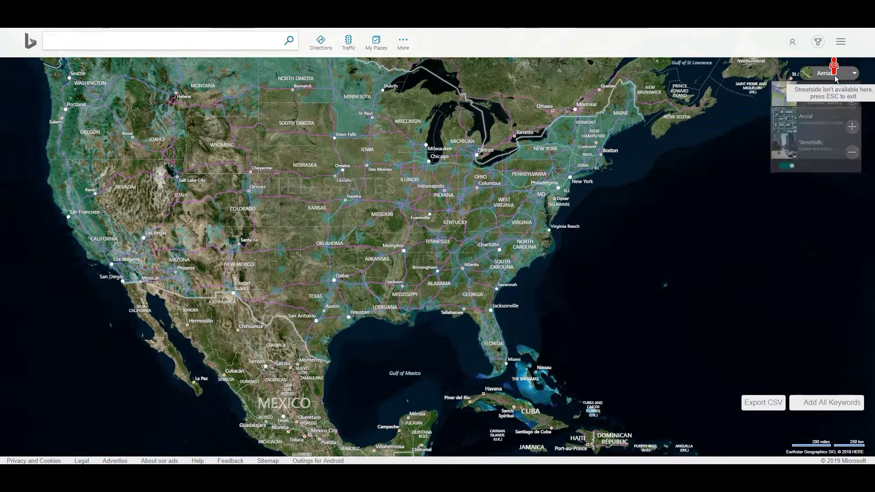
{"action": "left_click", "coordinate": [803, 181]}
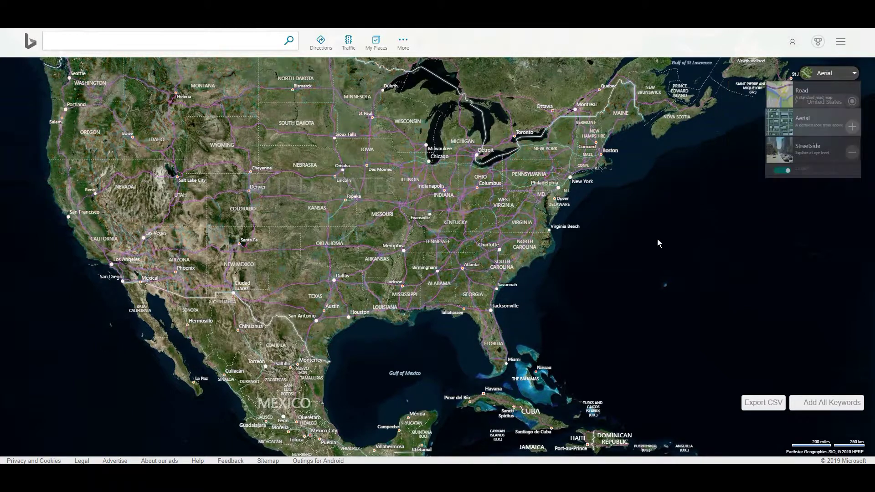
- Locate the current position on the map and dismiss the browser's location permission request
{"action": "left_click_drag", "start_coordinate": [452, 293], "coordinate": [585, 278]}
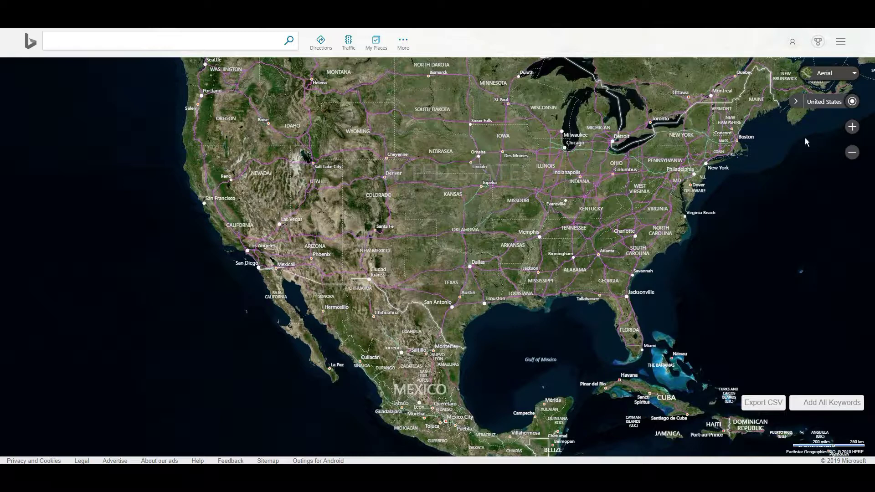
{"action": "left_click", "coordinate": [825, 73]}
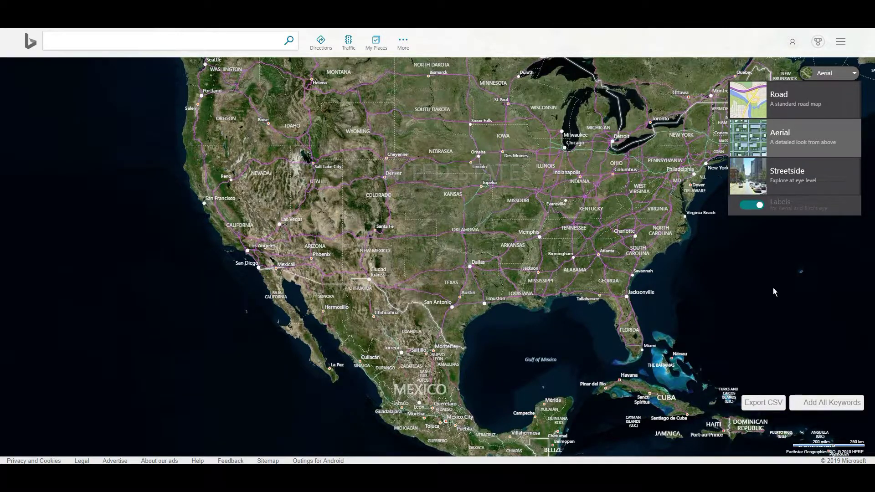
{"action": "left_click_drag", "start_coordinate": [798, 319], "coordinate": [721, 296]}
{"action": "left_click", "coordinate": [822, 100]}
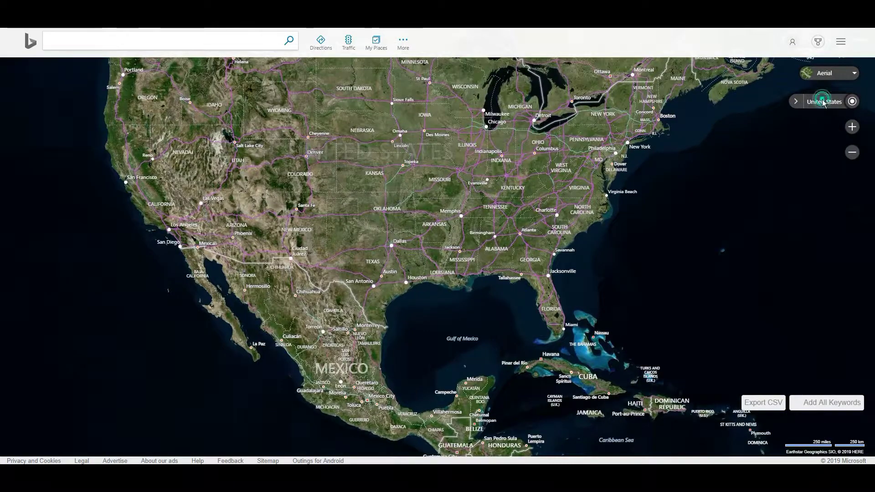
{"action": "left_click", "coordinate": [853, 103]}
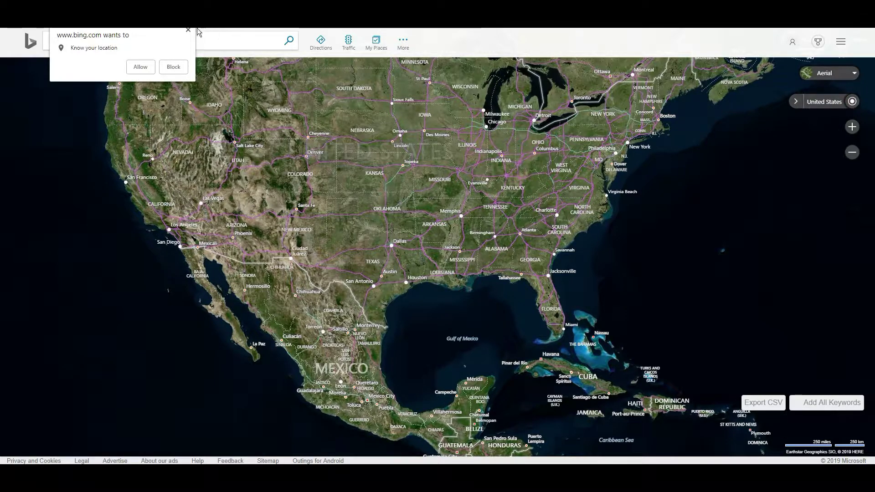
{"action": "left_click", "coordinate": [189, 31]}
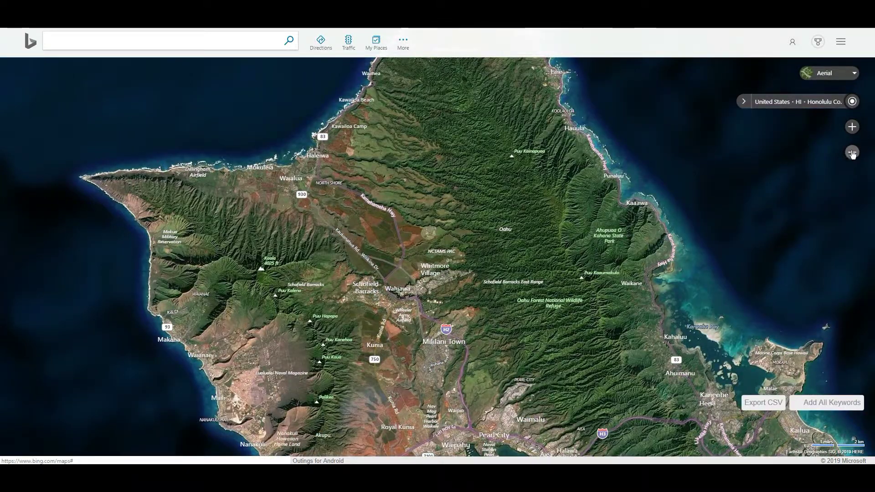
- Search the map for San Francisco and choose the suggested city in California, United States
{"action": "left_click", "coordinate": [819, 68]}
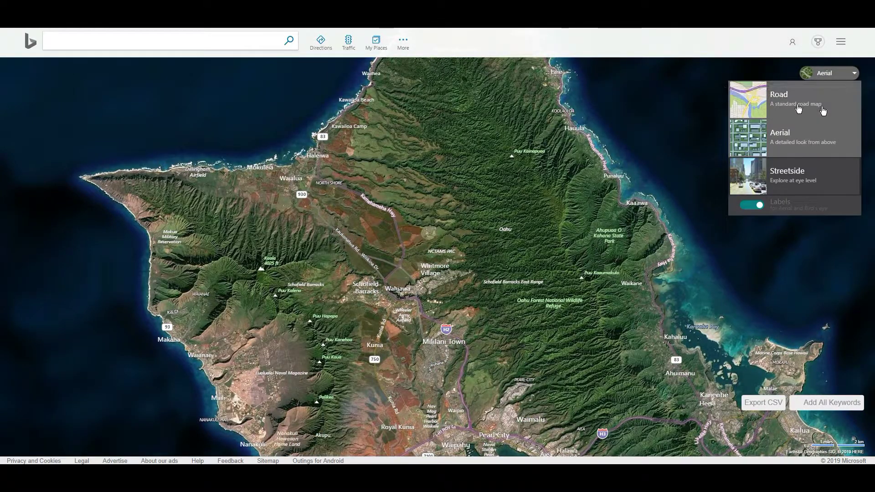
{"action": "left_click", "coordinate": [126, 41]}
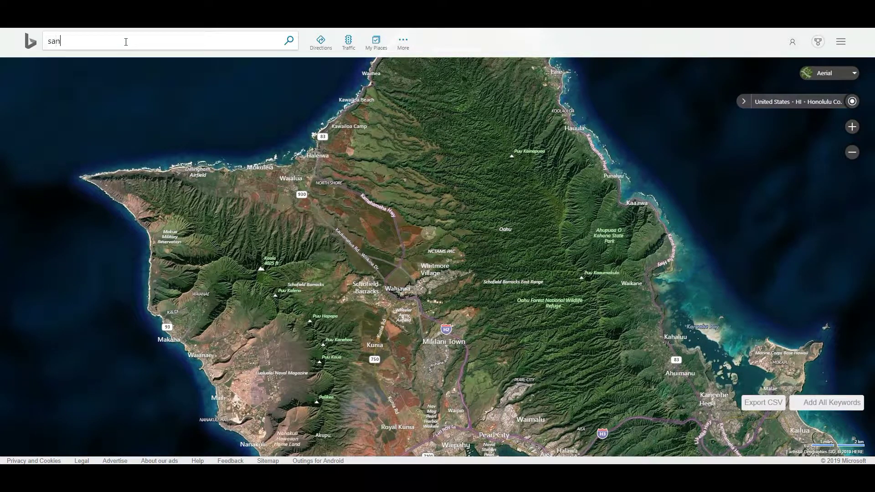
{"action": "type", "text": "san francsico"}
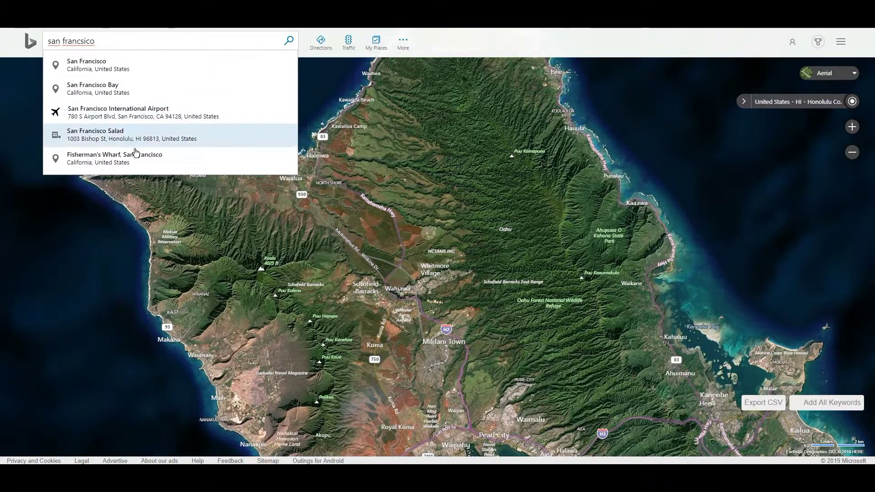
{"action": "left_click", "coordinate": [168, 79]}
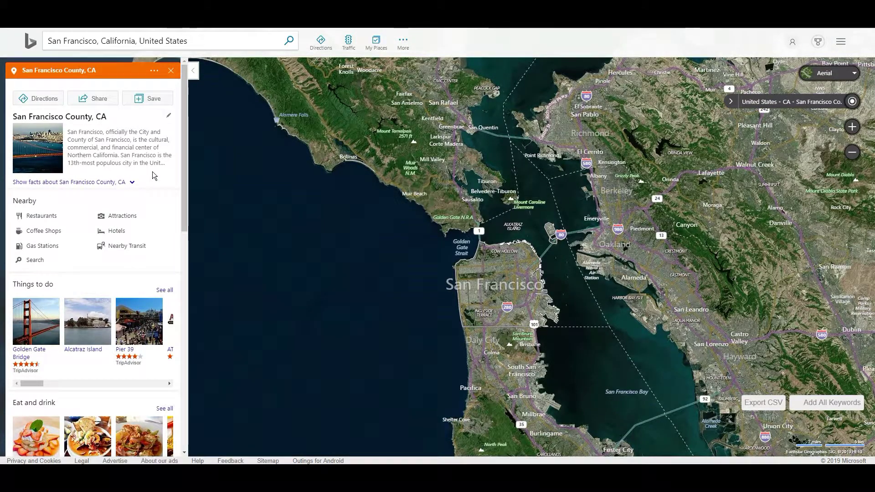
- Find coffee shops near San Francisco County and look over the results in the list and on the map
{"action": "scroll", "coordinate": [585, 231], "scroll_direction": "down", "scroll_amount": 2}
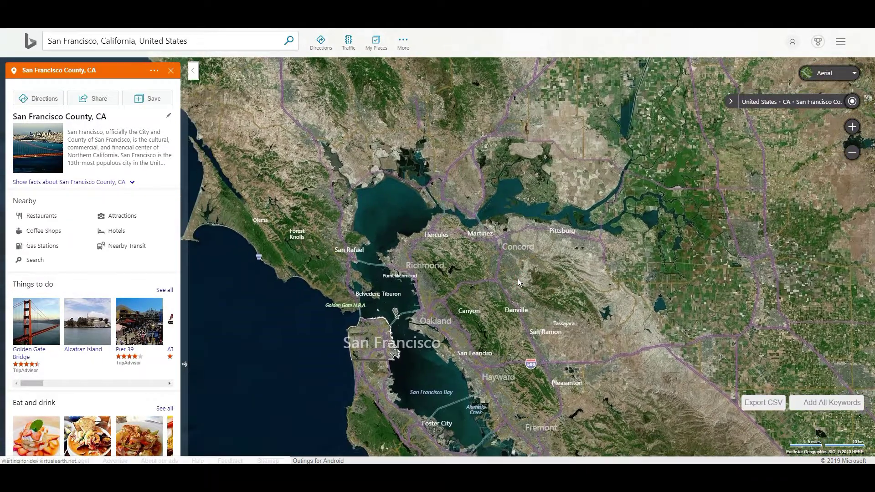
{"action": "left_click", "coordinate": [54, 233]}
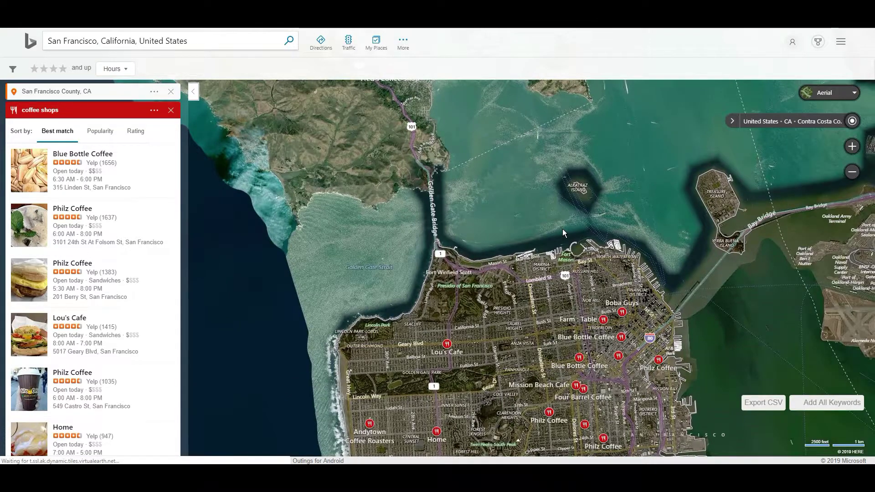
{"action": "scroll", "coordinate": [562, 232], "scroll_direction": "down", "scroll_amount": 4}
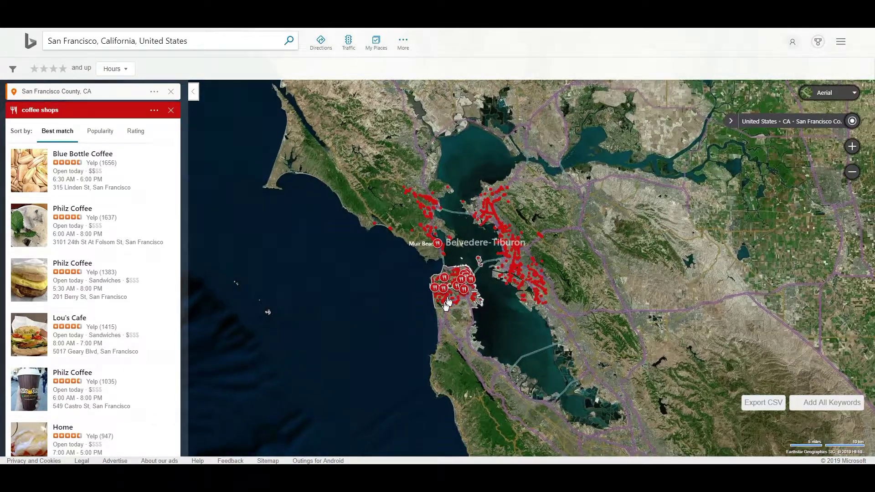
{"action": "scroll", "coordinate": [450, 297], "scroll_direction": "up", "scroll_amount": 2}
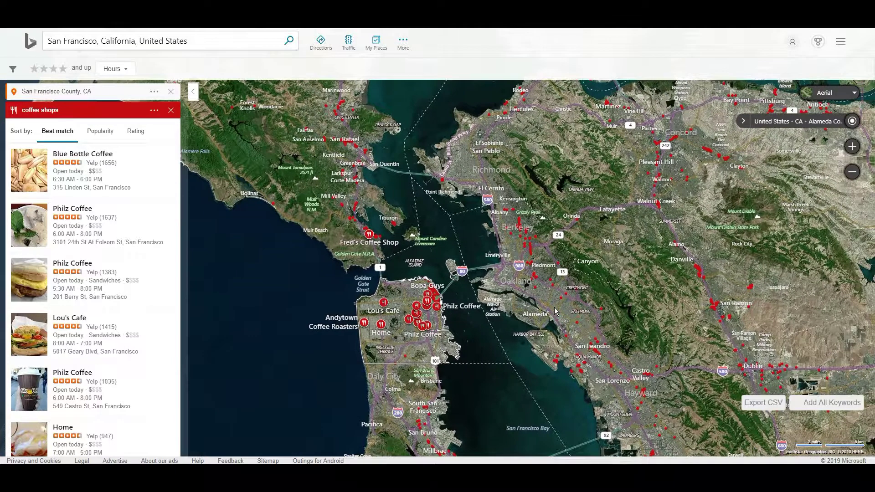
{"action": "scroll", "coordinate": [114, 150], "scroll_direction": "down", "scroll_amount": 3}
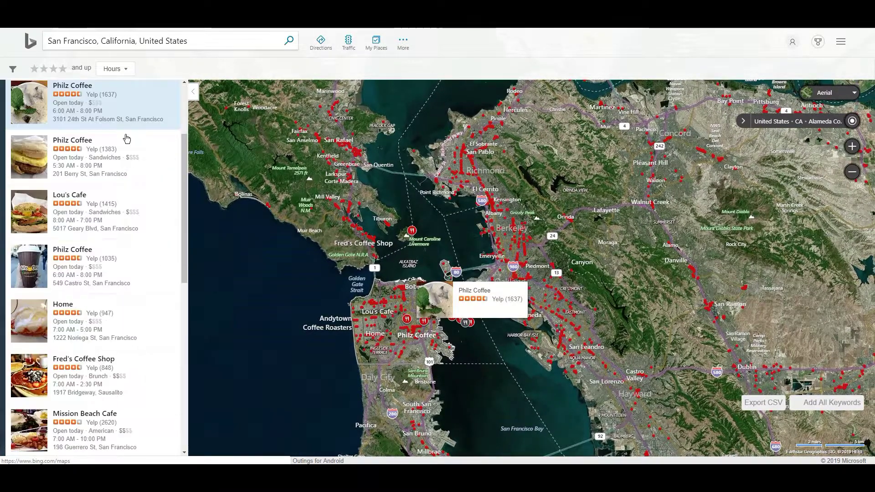
{"action": "scroll", "coordinate": [108, 143], "scroll_direction": "up", "scroll_amount": 3}
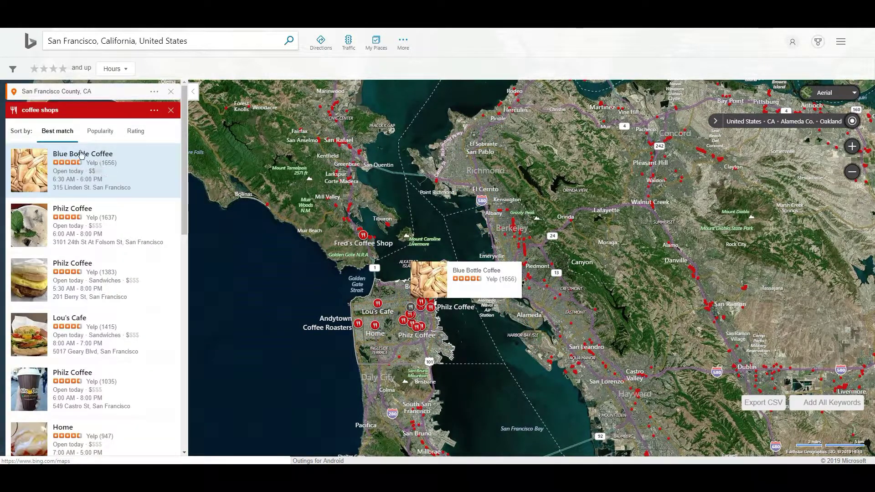
- Close the coffee shop results and look through San Francisco's attractions, dining, lodging and event suggestions
{"action": "left_click", "coordinate": [171, 110]}
{"action": "scroll", "coordinate": [69, 242], "scroll_direction": "down", "scroll_amount": 4}
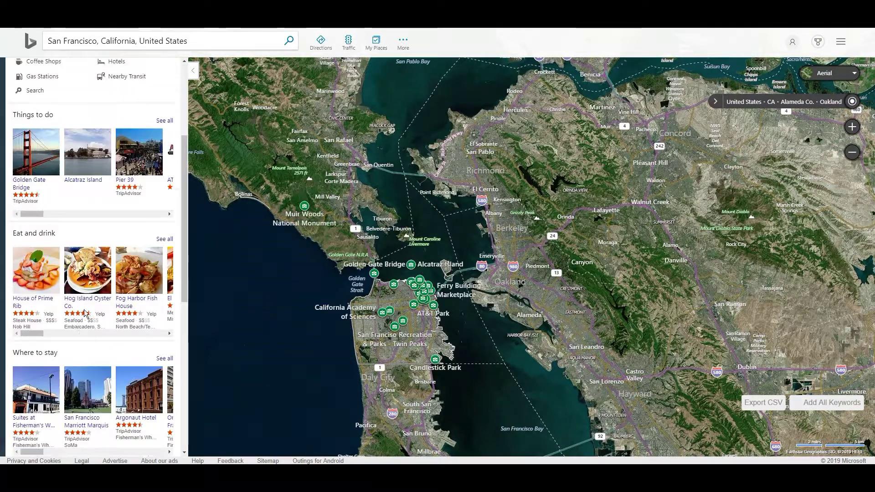
{"action": "scroll", "coordinate": [32, 273], "scroll_direction": "down", "scroll_amount": 6}
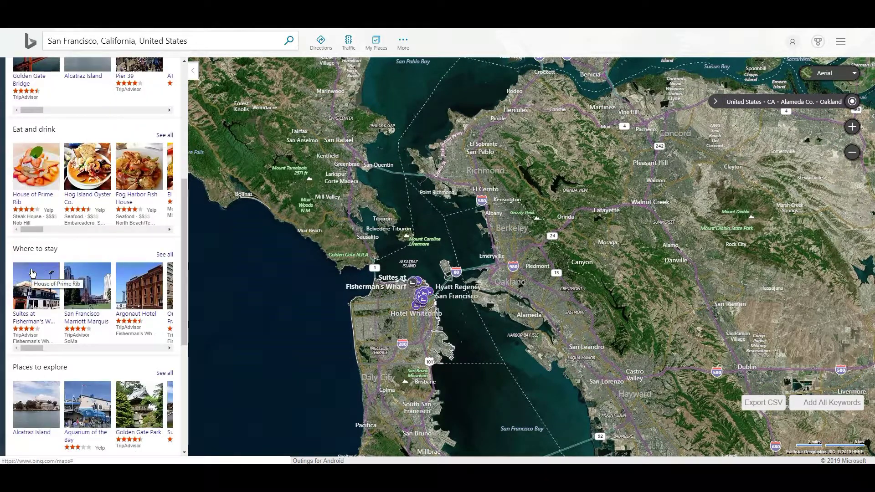
{"action": "scroll", "coordinate": [32, 274], "scroll_direction": "down", "scroll_amount": 1}
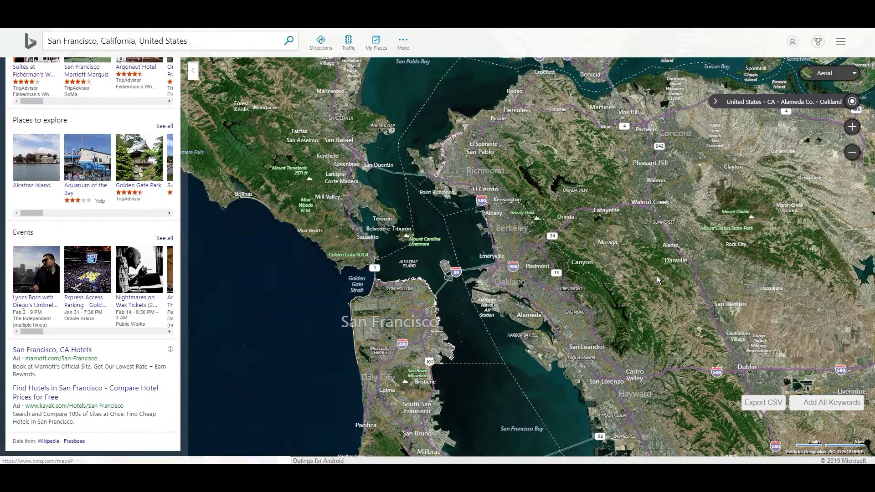
- Take a closer look at Oakland on the aerial map and open the My Places favorites
{"action": "scroll", "coordinate": [427, 241], "scroll_direction": "up", "scroll_amount": 2}
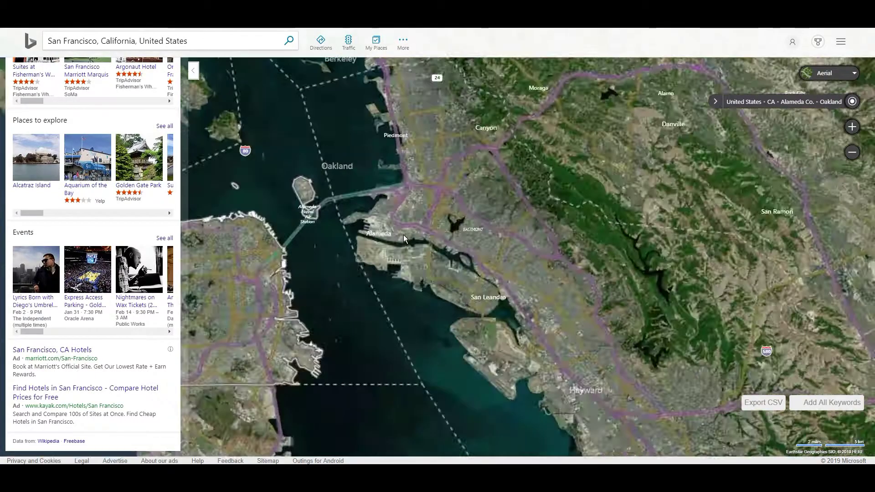
{"action": "scroll", "coordinate": [458, 303], "scroll_direction": "up", "scroll_amount": 2}
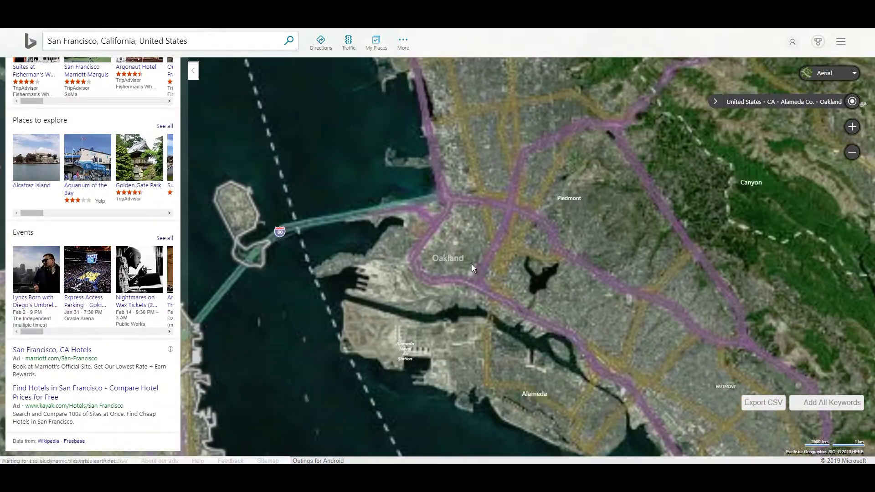
{"action": "scroll", "coordinate": [482, 295], "scroll_direction": "up", "scroll_amount": 2}
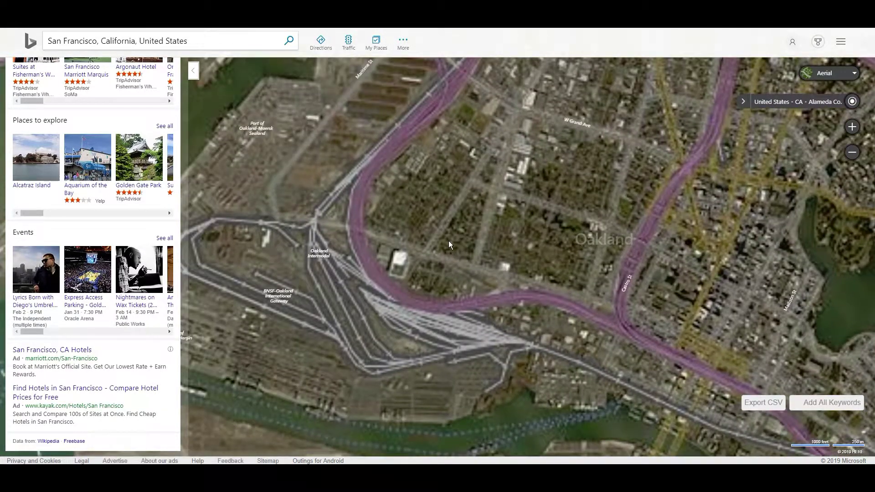
{"action": "scroll", "coordinate": [424, 214], "scroll_direction": "down", "scroll_amount": 1}
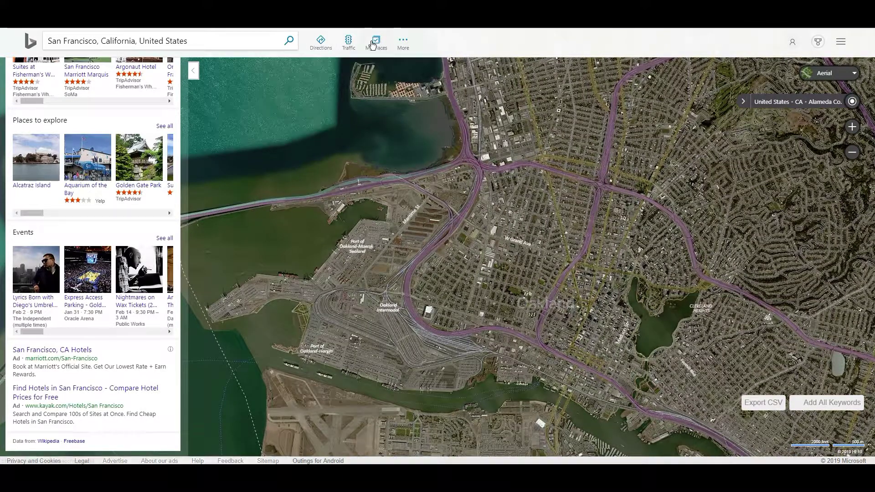
{"action": "left_click", "coordinate": [373, 45]}
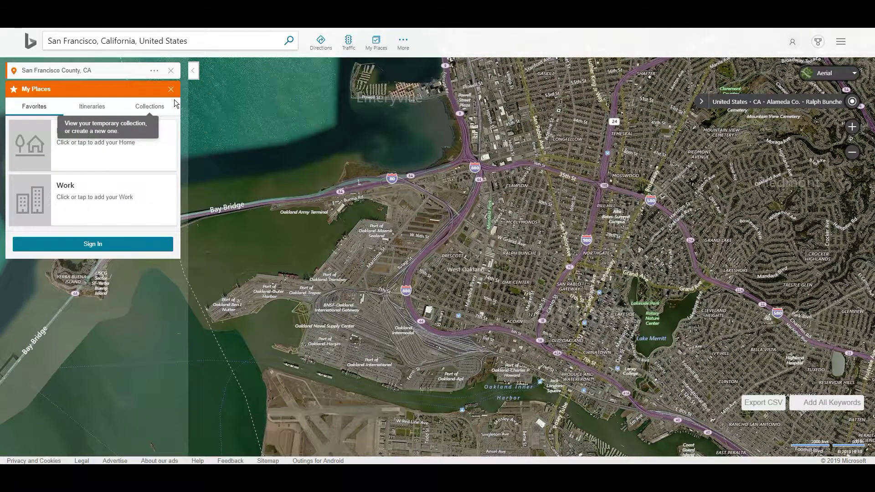
- Show live traffic on the map, view the I-80 / East of Toll Plaza camera, and inspect traffic across the Bay Bridge
{"action": "left_click", "coordinate": [348, 41]}
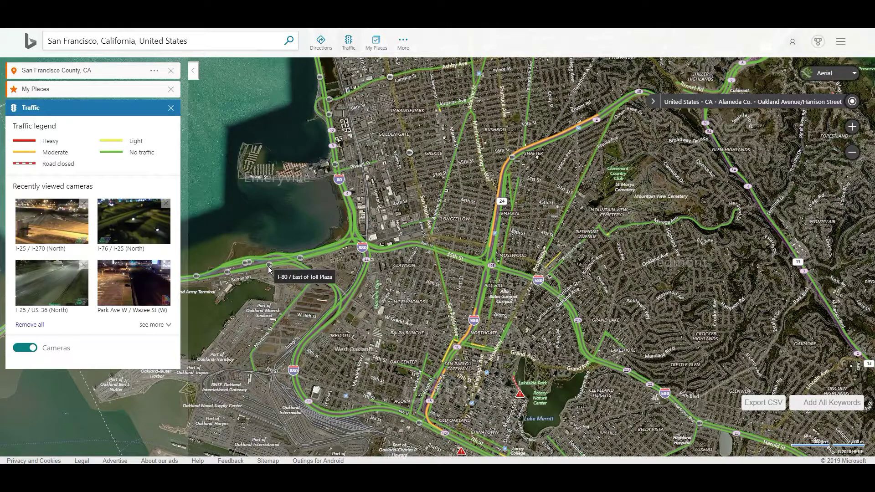
{"action": "left_click", "coordinate": [269, 266]}
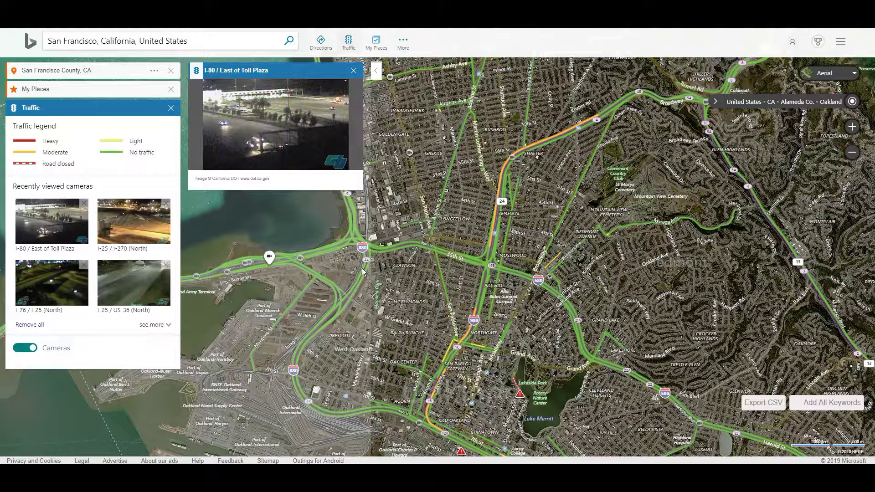
{"action": "key", "text": "ctrl+a"}
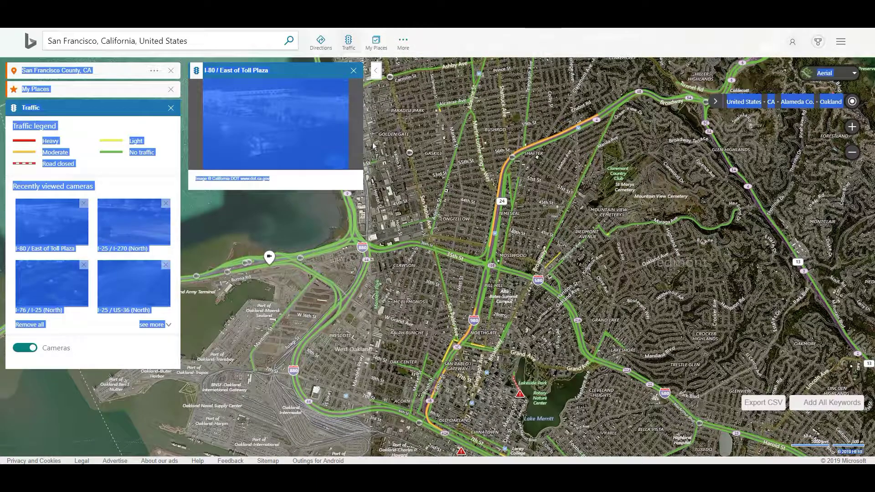
{"action": "left_click_drag", "start_coordinate": [539, 286], "coordinate": [690, 209]}
{"action": "left_click_drag", "start_coordinate": [402, 259], "coordinate": [592, 270]}
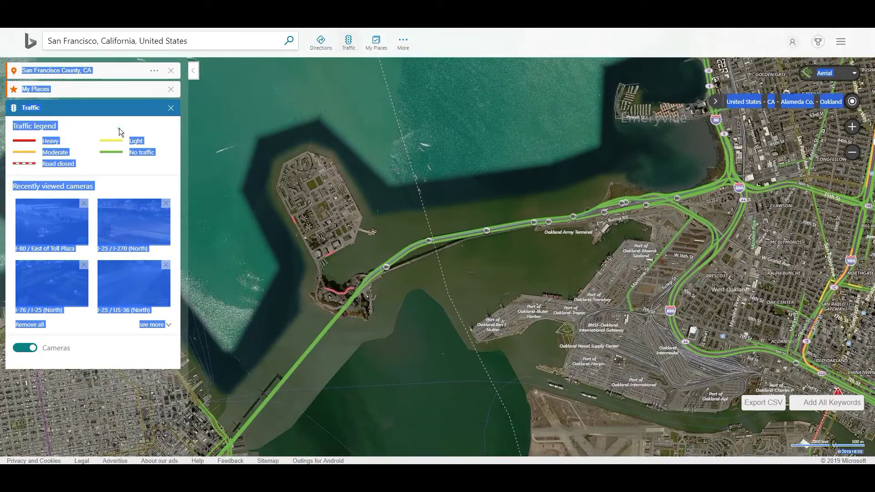
{"action": "left_click", "coordinate": [142, 158]}
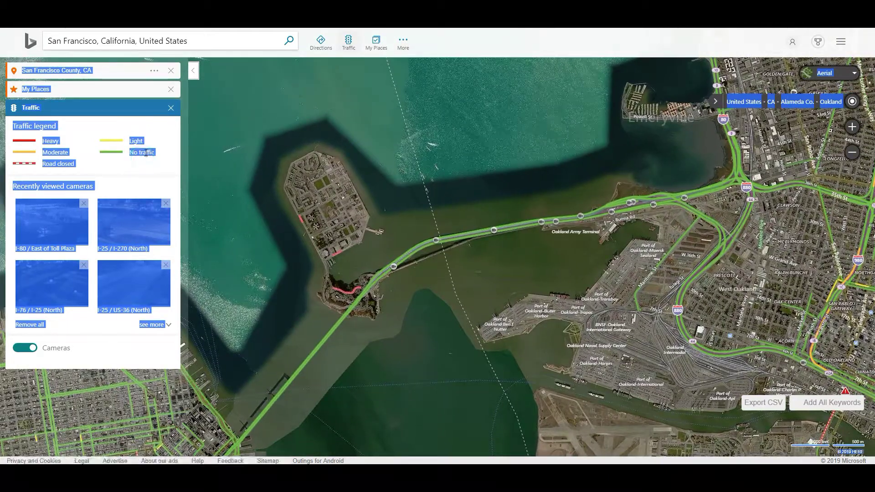
- Examine the traffic legend and the live traffic conditions around the Bay Bridge, West Oakland and Lake Merritt
{"action": "left_click", "coordinate": [141, 159]}
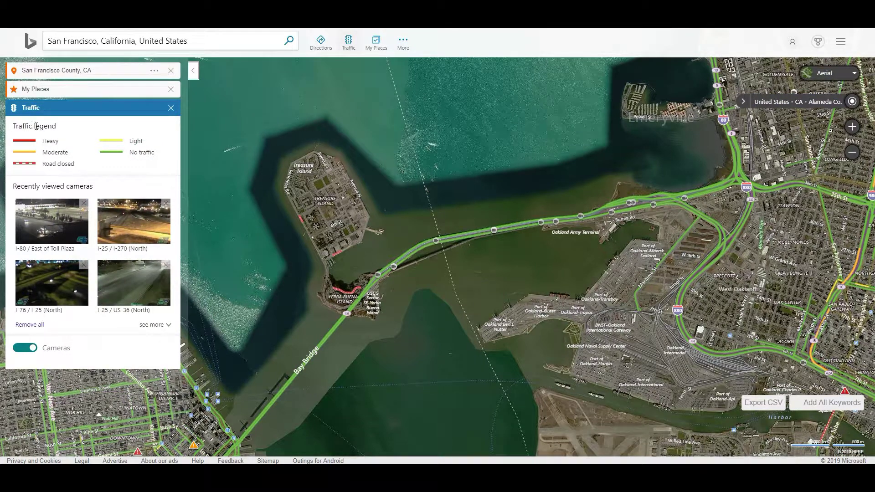
{"action": "left_click_drag", "start_coordinate": [459, 280], "coordinate": [410, 308]}
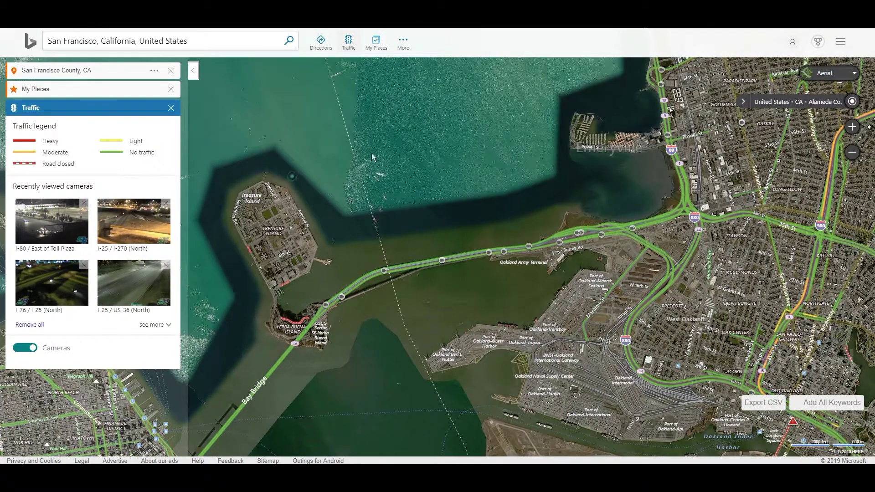
{"action": "left_click_drag", "start_coordinate": [292, 175], "coordinate": [528, 119]}
{"action": "left_click_drag", "start_coordinate": [618, 274], "coordinate": [456, 200]}
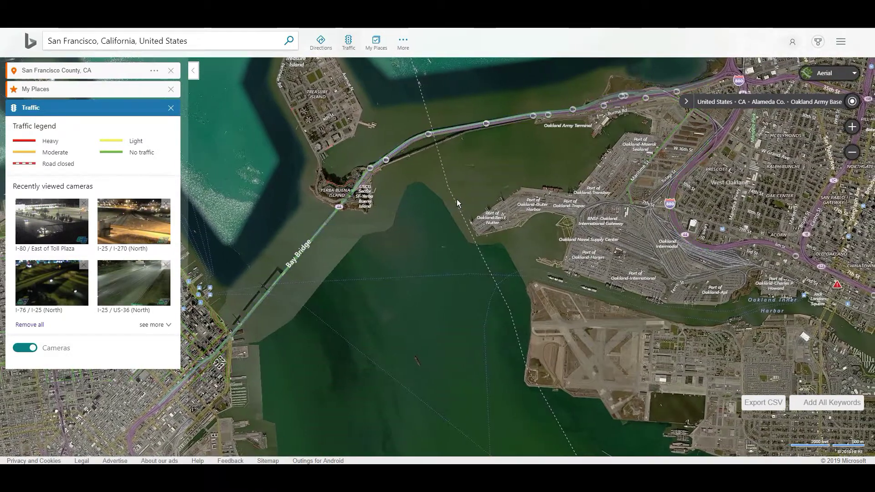
{"action": "left_click_drag", "start_coordinate": [17, 127], "coordinate": [351, 331]}
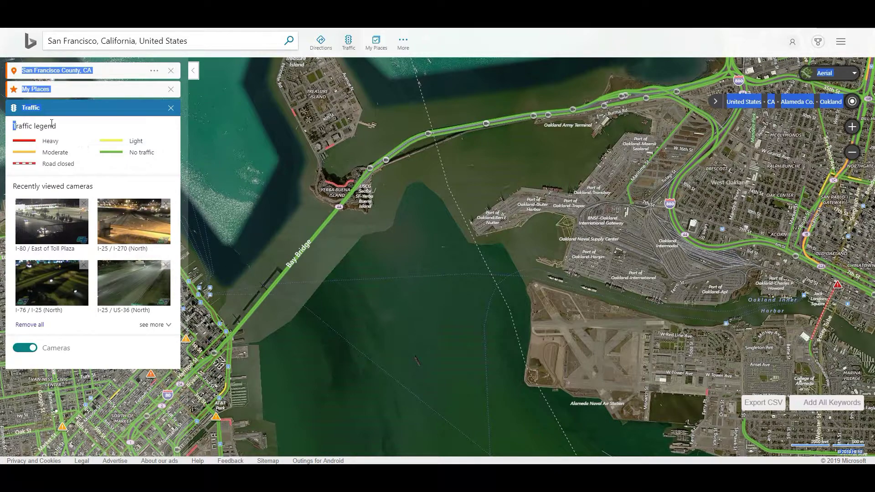
{"action": "left_click", "coordinate": [38, 119]}
{"action": "left_click_drag", "start_coordinate": [697, 260], "coordinate": [479, 329]}
{"action": "left_click_drag", "start_coordinate": [634, 295], "coordinate": [484, 308]}
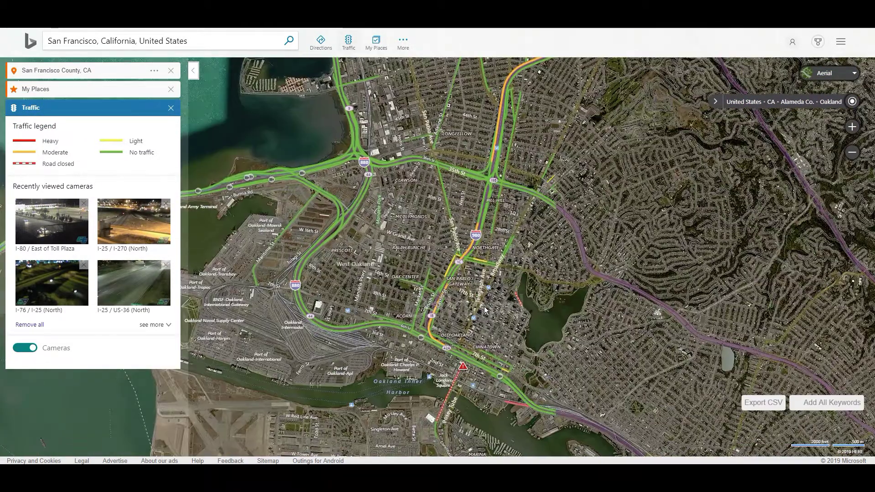
{"action": "mouse_move", "coordinate": [544, 294]}
{"action": "left_mouse_down"}
{"action": "mouse_move", "coordinate": [686, 292]}
{"action": "mouse_move", "coordinate": [533, 294]}
{"action": "left_mouse_up"}
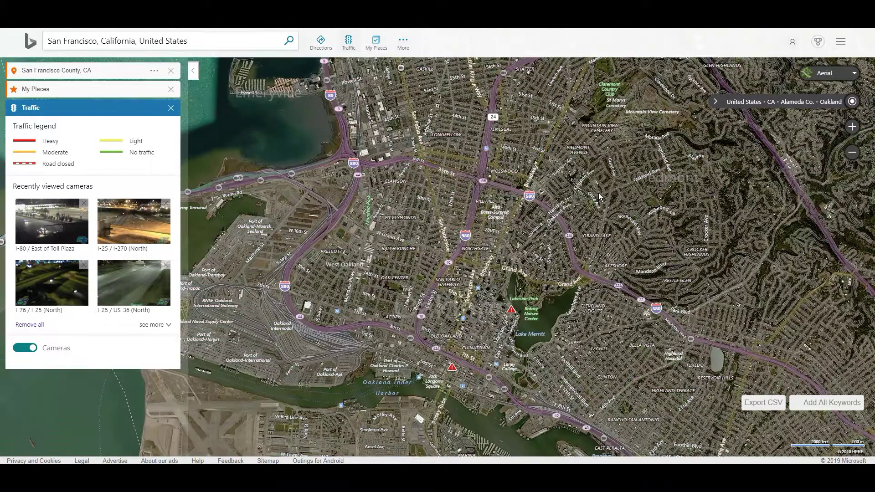
- Switch from the aerial map to Streetside, enter it on 34th St in Oakland and look around at the houses
{"action": "left_click", "coordinate": [839, 76]}
{"action": "left_click", "coordinate": [817, 103]}
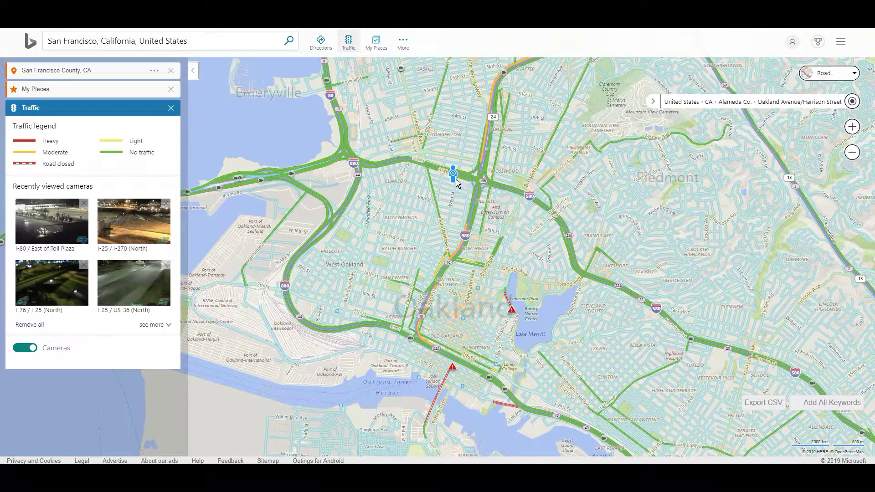
{"action": "left_click", "coordinate": [455, 187]}
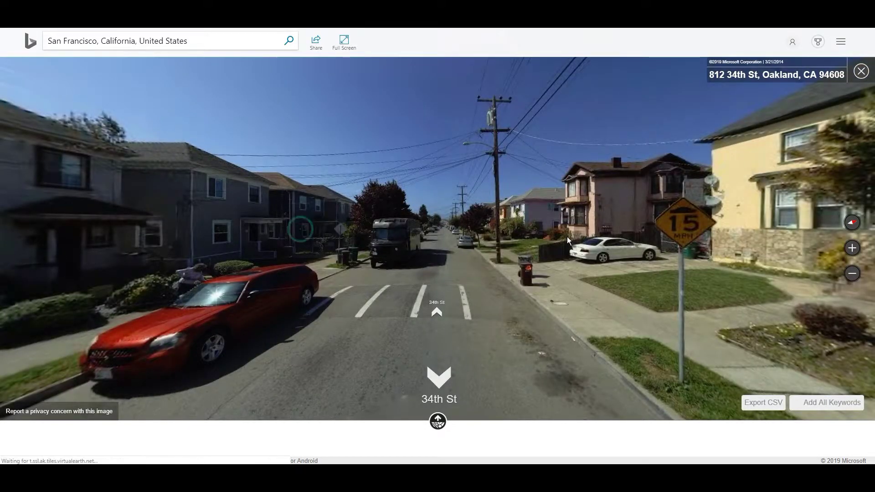
{"action": "left_click_drag", "start_coordinate": [300, 229], "coordinate": [524, 240]}
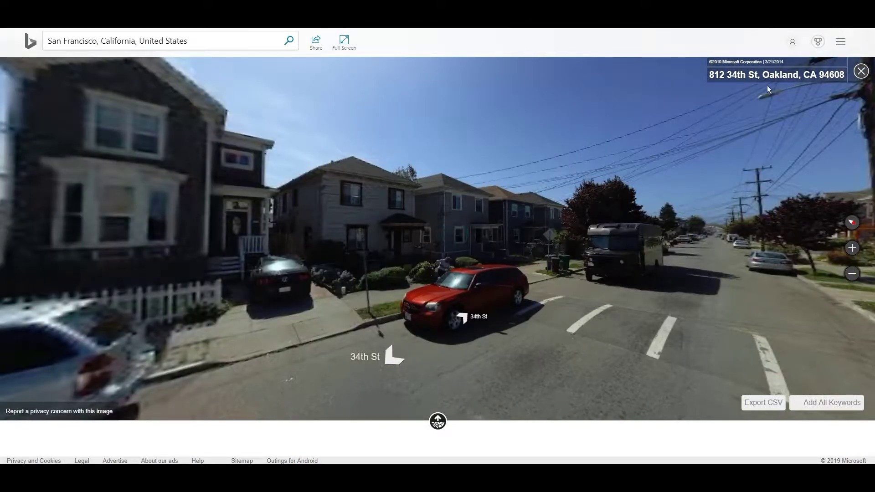
{"action": "left_click_drag", "start_coordinate": [185, 222], "coordinate": [437, 213]}
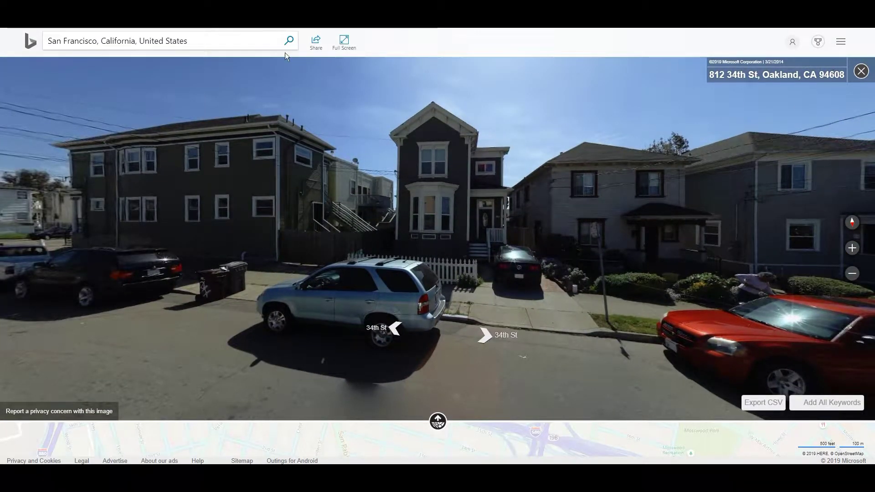
- Replace the San Francisco search with Denver International Airport and view the airport and its surrounding roads on the map
{"action": "left_click_drag", "start_coordinate": [227, 45], "coordinate": [60, 45]}
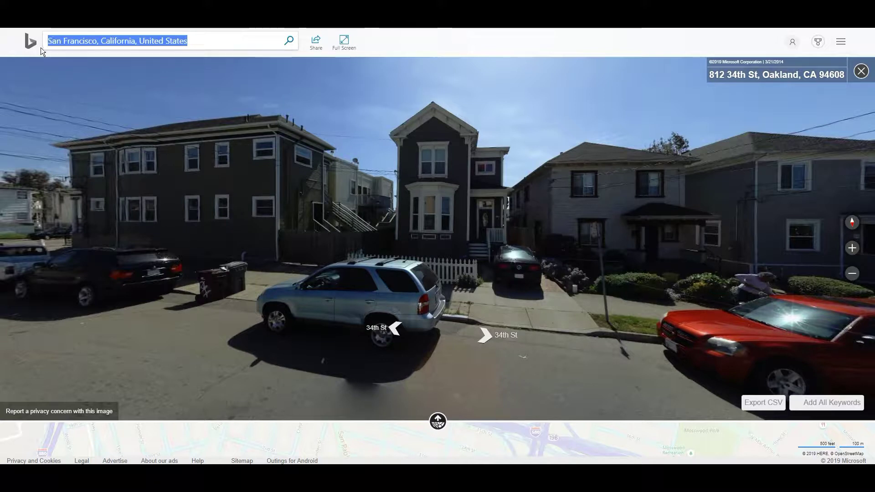
{"action": "type", "text": "denver colo"}
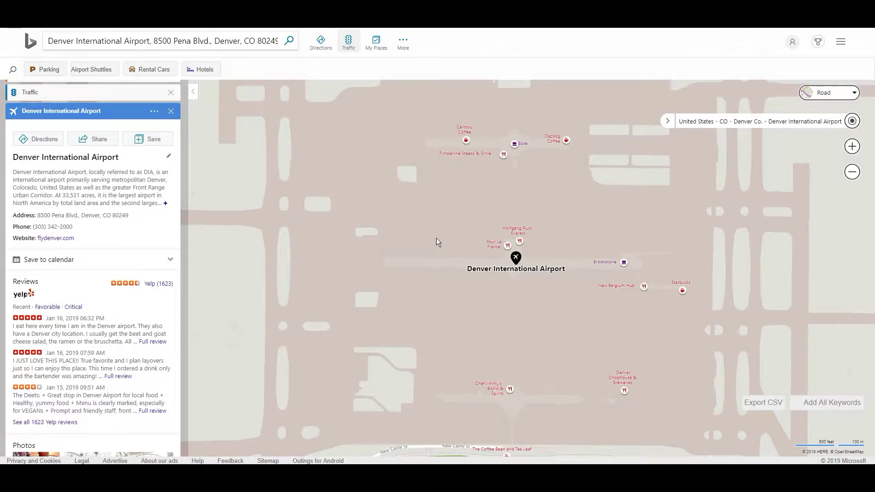
{"action": "left_click_drag", "start_coordinate": [443, 244], "coordinate": [352, 199]}
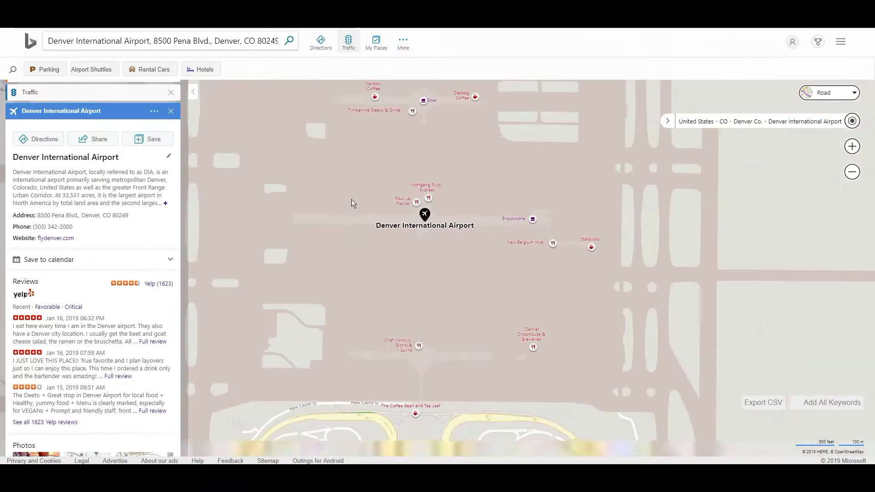
{"action": "scroll", "coordinate": [351, 198], "scroll_direction": "down", "scroll_amount": 2}
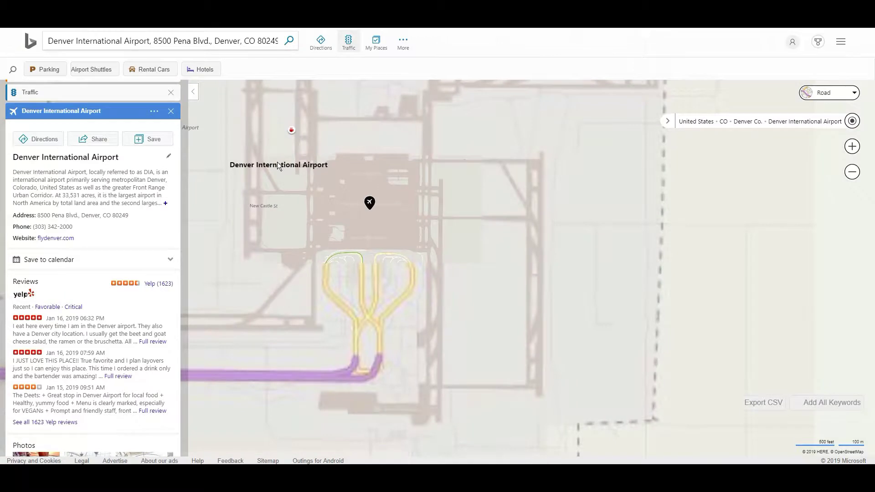
{"action": "left_click_drag", "start_coordinate": [277, 162], "coordinate": [416, 219]}
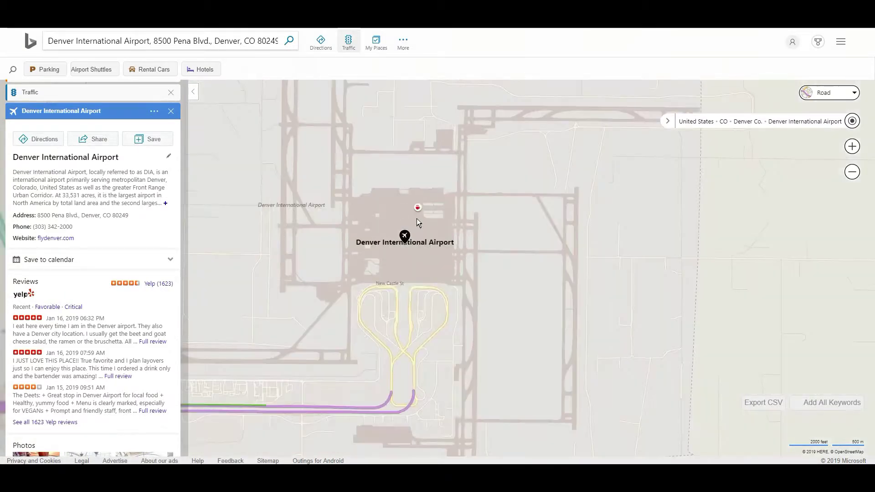
{"action": "scroll", "coordinate": [289, 181], "scroll_direction": "down", "scroll_amount": 1}
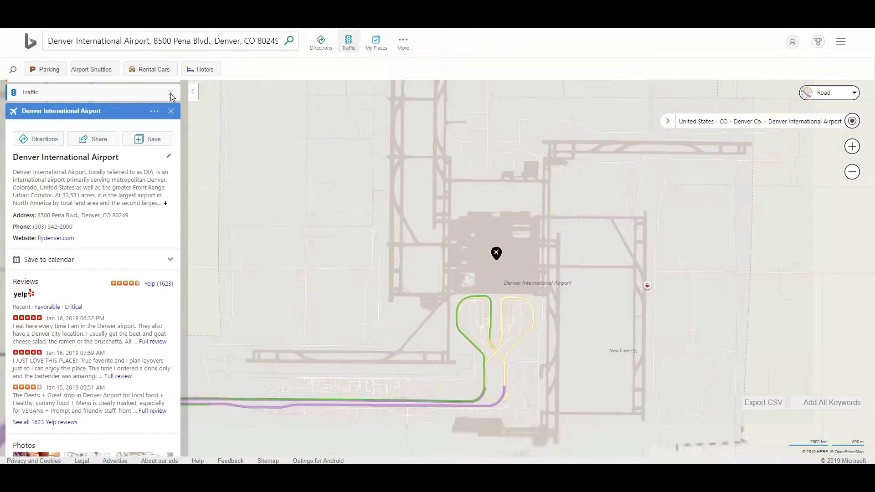
{"action": "scroll", "coordinate": [418, 219], "scroll_direction": "down", "scroll_amount": 2}
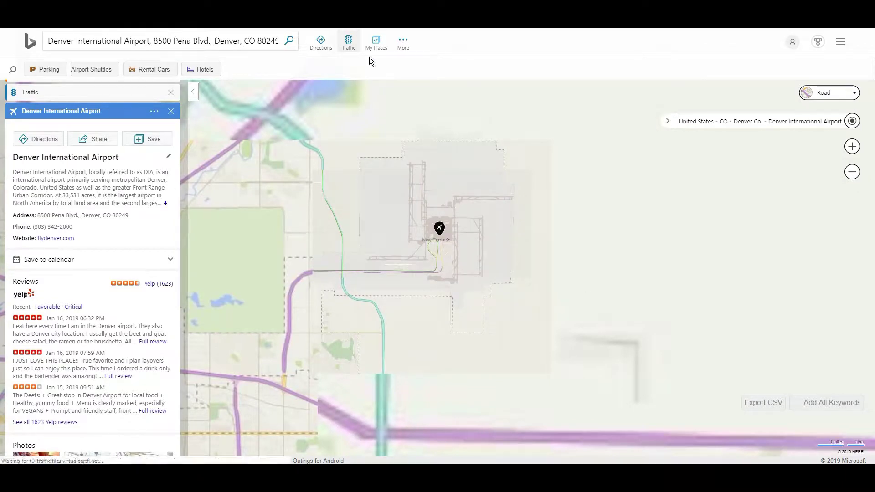
- Open driving directions to Denver International Airport, display the route options and look over the roads toward Denver
{"action": "left_click", "coordinate": [321, 43]}
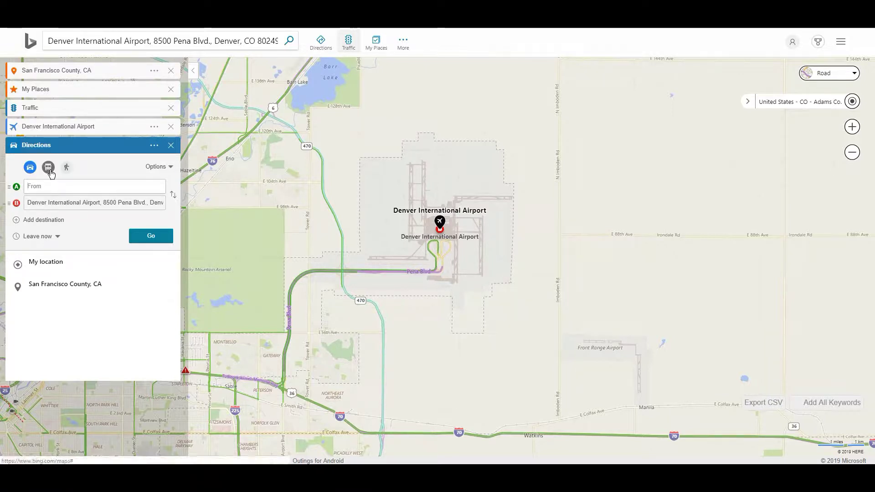
{"action": "left_click", "coordinate": [157, 167]}
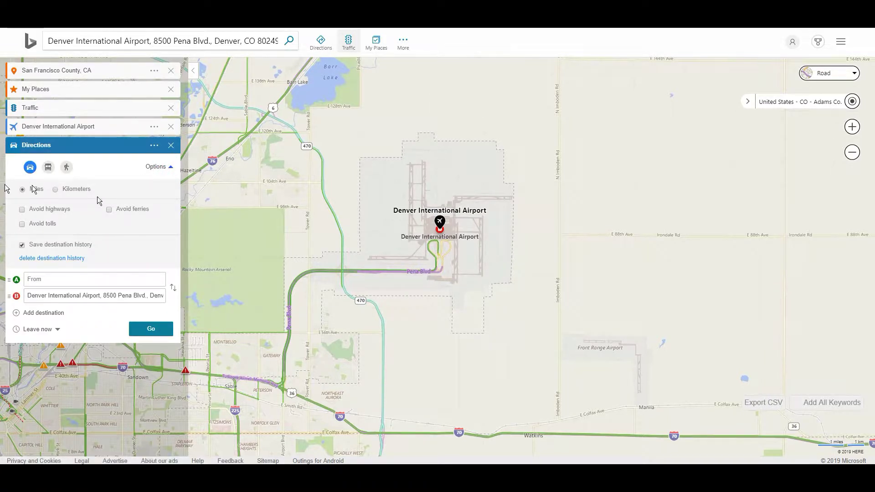
{"action": "left_click_drag", "start_coordinate": [428, 252], "coordinate": [509, 228]}
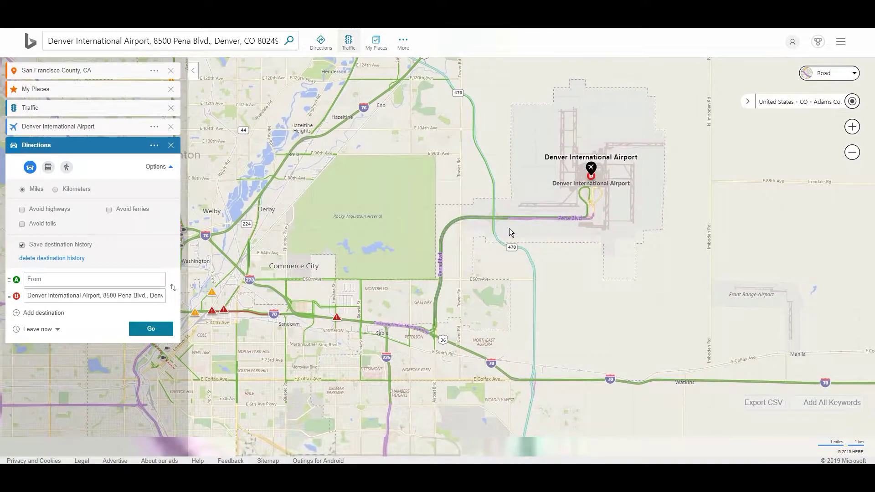
{"action": "scroll", "coordinate": [493, 244], "scroll_direction": "down", "scroll_amount": 1}
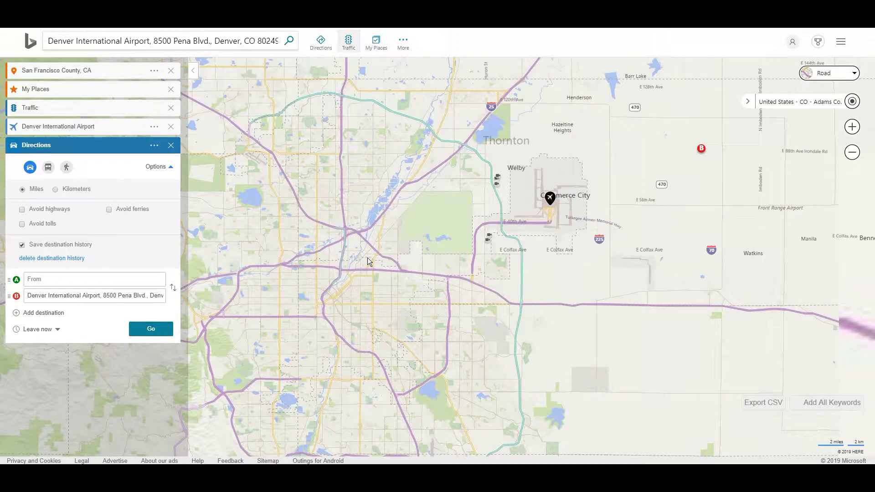
{"action": "scroll", "coordinate": [468, 253], "scroll_direction": "up", "scroll_amount": 3}
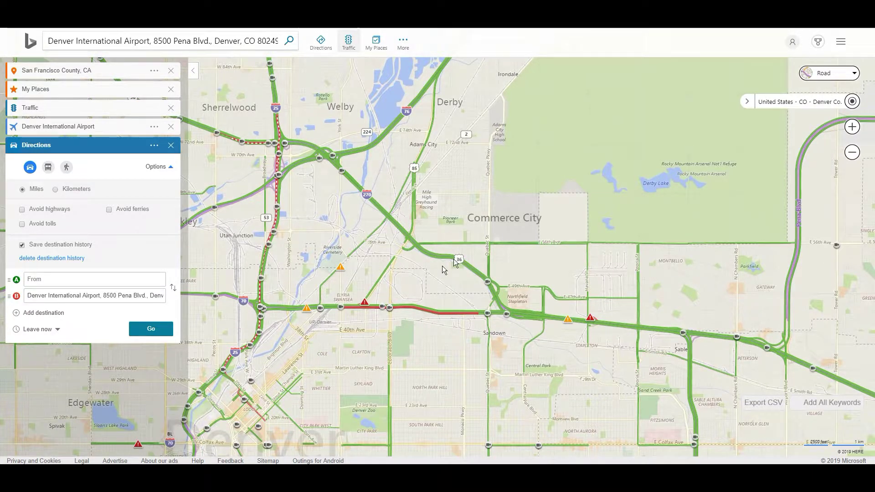
- Collapse the cards and inspect the traffic and camera locations between Denver and the airport
{"action": "left_click", "coordinate": [197, 68]}
{"action": "scroll", "coordinate": [412, 201], "scroll_direction": "down", "scroll_amount": 1}
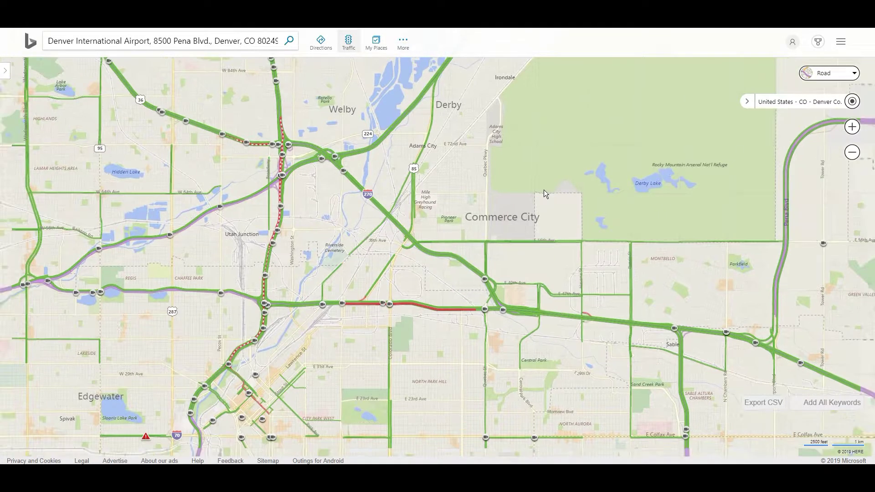
{"action": "left_click_drag", "start_coordinate": [544, 189], "coordinate": [411, 202]}
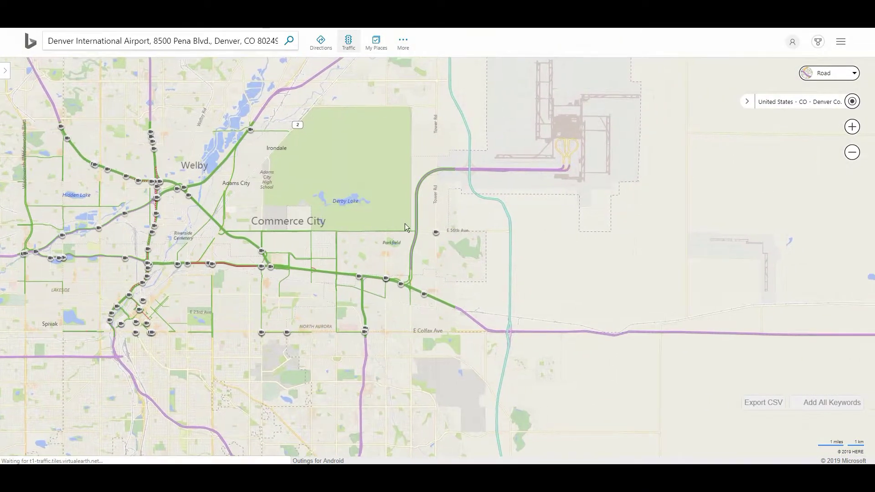
{"action": "left_click_drag", "start_coordinate": [244, 233], "coordinate": [463, 299]}
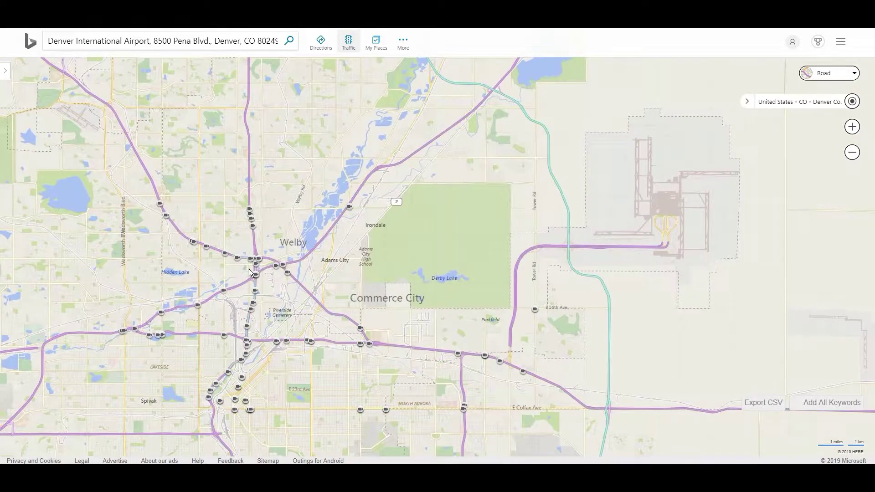
{"action": "scroll", "coordinate": [238, 241], "scroll_direction": "down", "scroll_amount": 1}
{"action": "scroll", "coordinate": [237, 242], "scroll_direction": "down", "scroll_amount": 2}
{"action": "scroll", "coordinate": [307, 261], "scroll_direction": "down", "scroll_amount": 3}
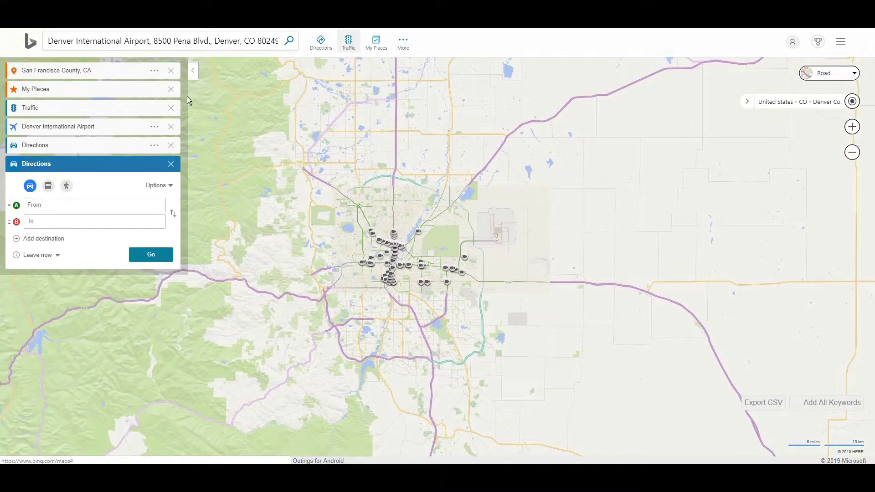
- Examine traffic and road incidents across the wider Colorado region
{"action": "left_click_drag", "start_coordinate": [414, 224], "coordinate": [439, 181]}
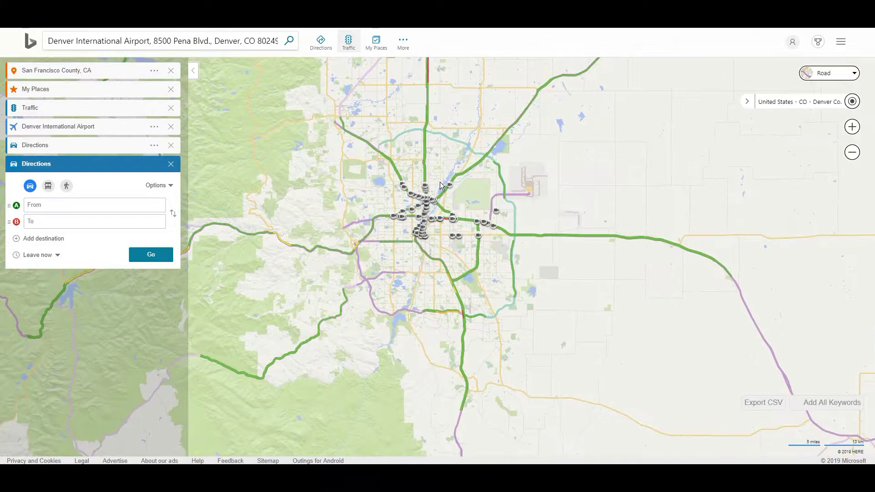
{"action": "scroll", "coordinate": [439, 181], "scroll_direction": "down", "scroll_amount": 3}
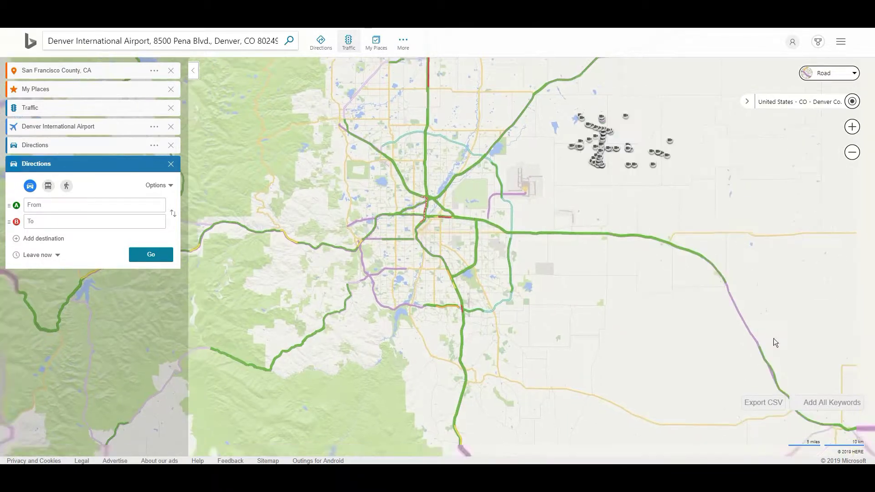
{"action": "left_click", "coordinate": [763, 407]}
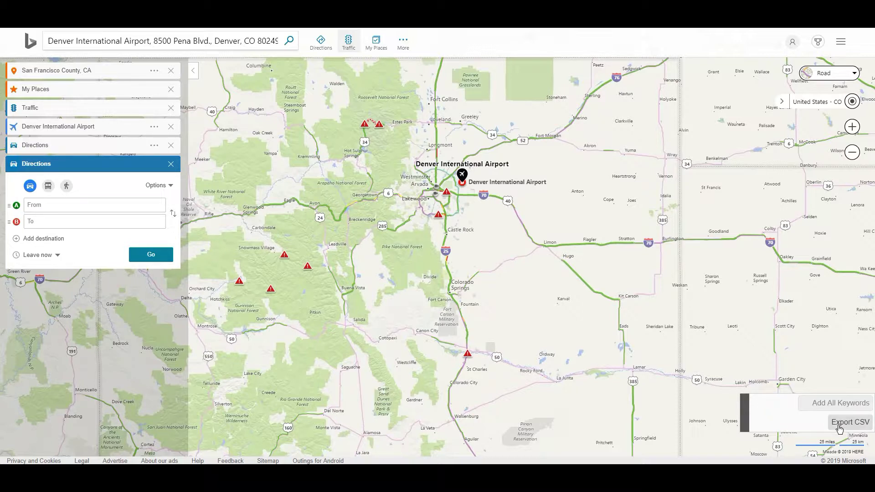
{"action": "left_click_drag", "start_coordinate": [545, 249], "coordinate": [543, 294]}
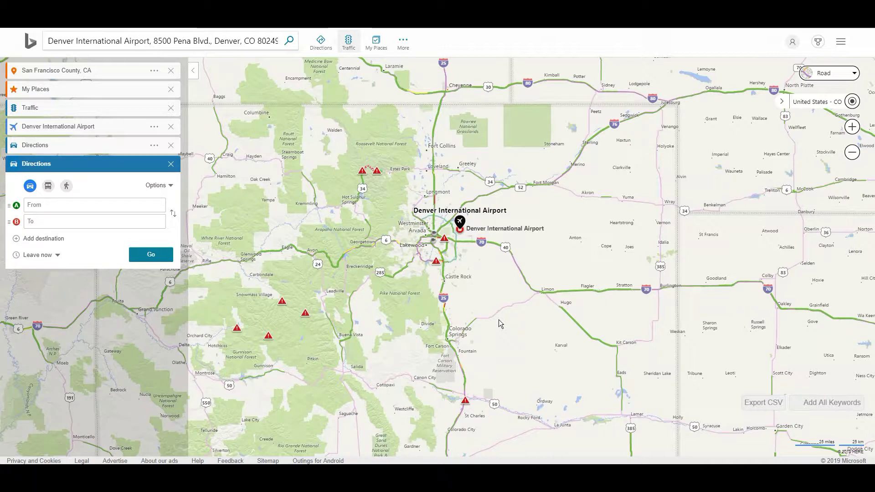
{"action": "left_click_drag", "start_coordinate": [435, 321], "coordinate": [443, 374]}
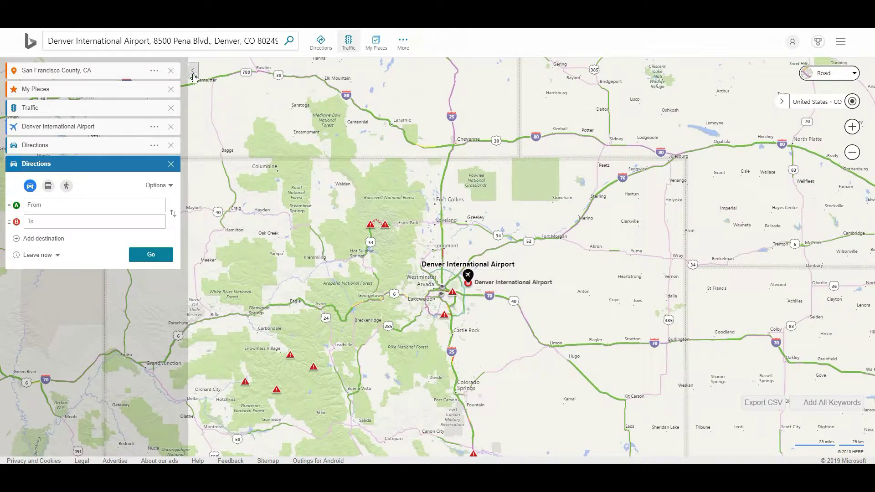
- Close all open cards, including San Francisco County, Traffic, My Places, Denver International Airport and both Directions cards
{"action": "left_click", "coordinate": [171, 70]}
{"action": "left_click", "coordinate": [171, 89]}
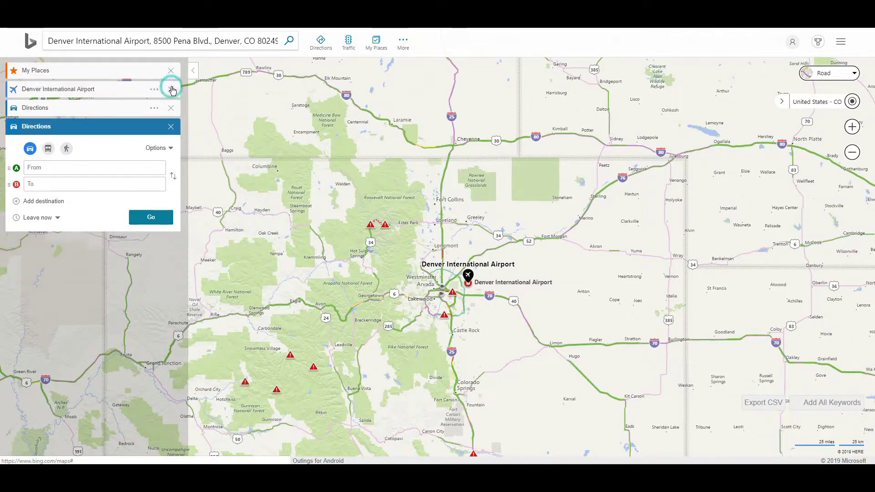
{"action": "left_click", "coordinate": [171, 89]}
{"action": "left_click", "coordinate": [172, 70]}
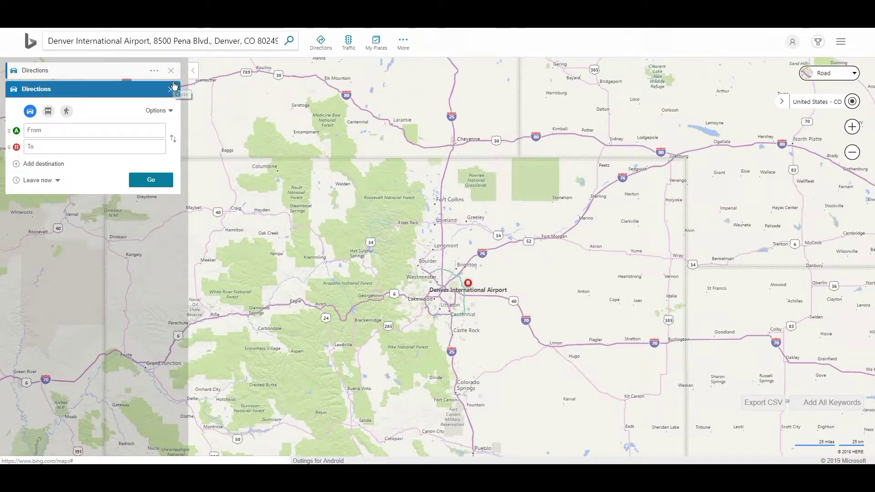
{"action": "left_click", "coordinate": [171, 71]}
{"action": "left_click", "coordinate": [170, 71]}
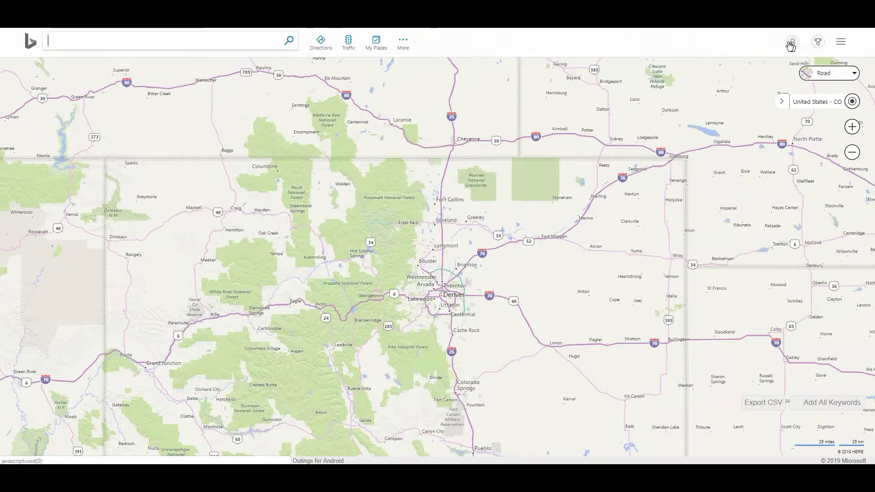
- Open an empty Directions card and close it again
{"action": "left_click", "coordinate": [316, 52]}
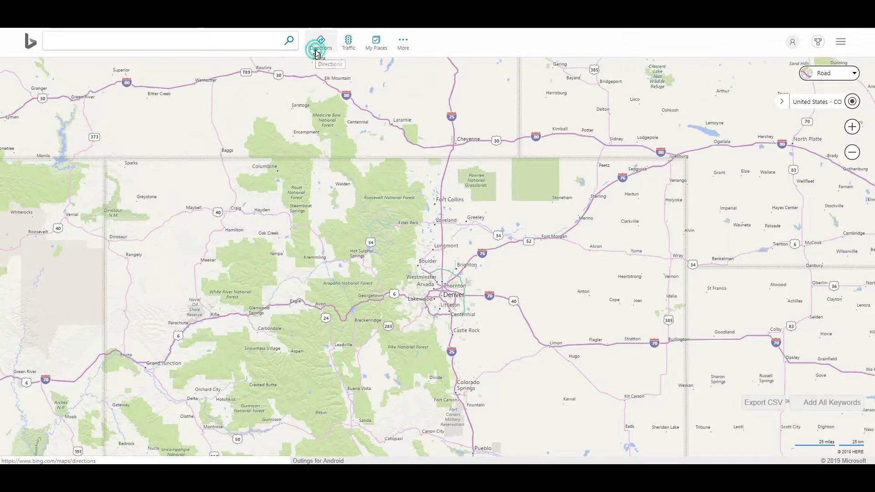
{"action": "left_click", "coordinate": [171, 72]}
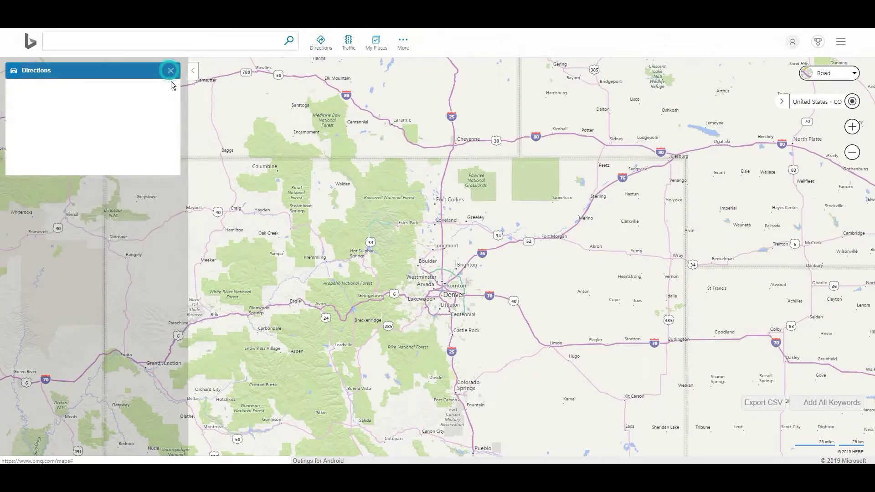
- Examine the Denver metropolitan area on the road map, from the wider Colorado region down to Aurora, Lakewood and central Denver
{"action": "left_click", "coordinate": [233, 258]}
{"action": "left_click_drag", "start_coordinate": [231, 256], "coordinate": [166, 205]}
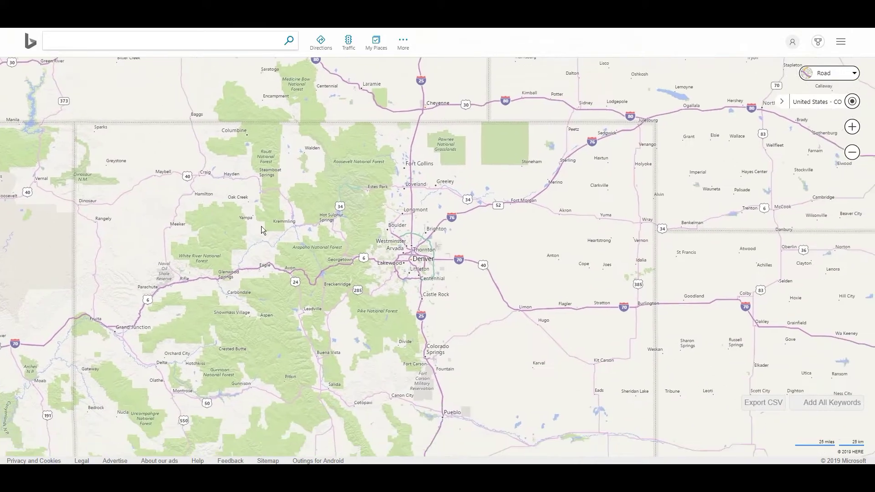
{"action": "scroll", "coordinate": [384, 266], "scroll_direction": "up", "scroll_amount": 1}
{"action": "scroll", "coordinate": [384, 269], "scroll_direction": "up", "scroll_amount": 2}
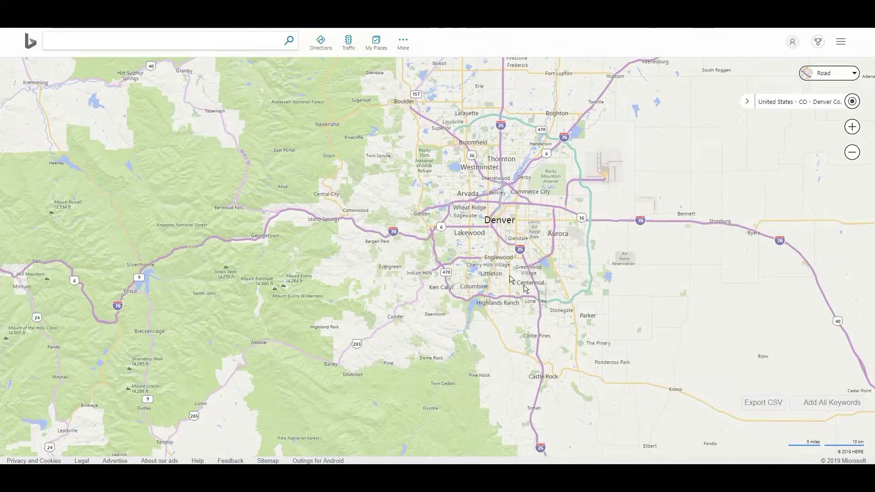
{"action": "left_click_drag", "start_coordinate": [556, 307], "coordinate": [499, 311]}
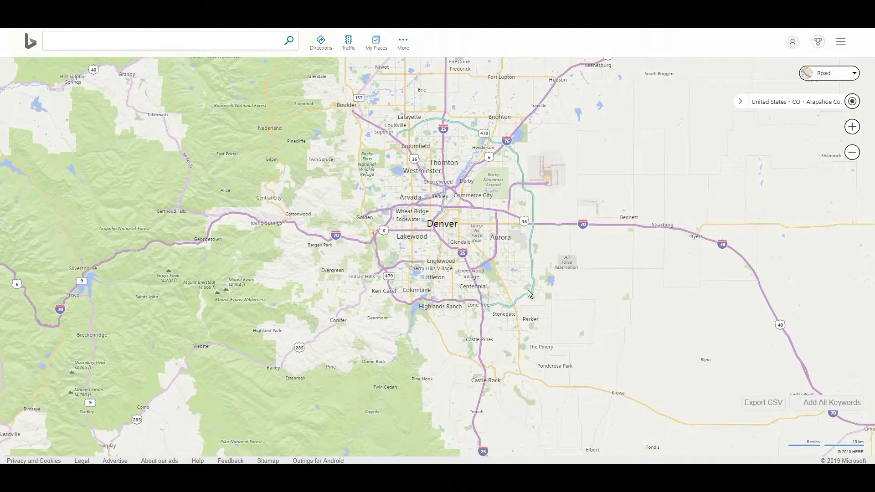
{"action": "left_click_drag", "start_coordinate": [523, 294], "coordinate": [515, 303]}
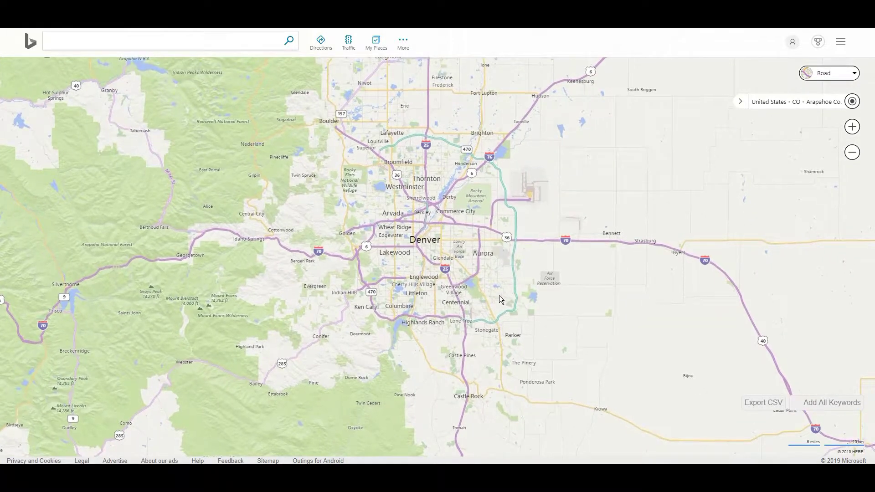
{"action": "scroll", "coordinate": [499, 295], "scroll_direction": "up", "scroll_amount": 2}
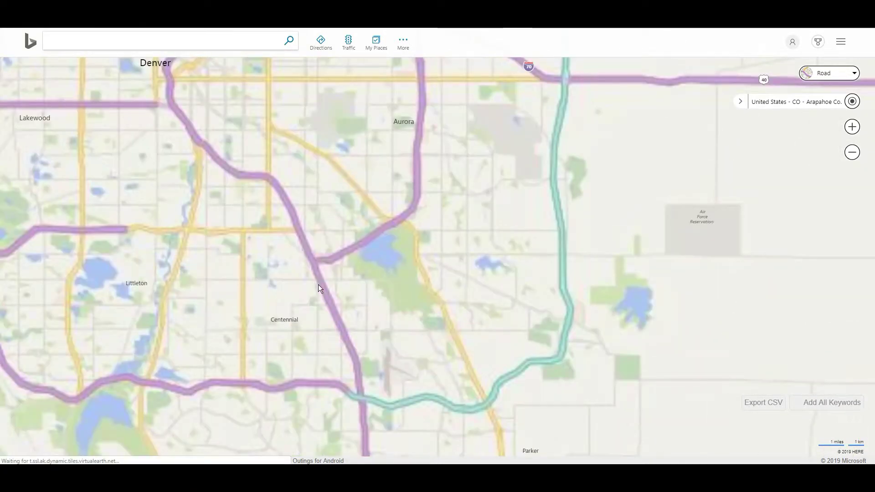
{"action": "left_click_drag", "start_coordinate": [318, 285], "coordinate": [329, 311]}
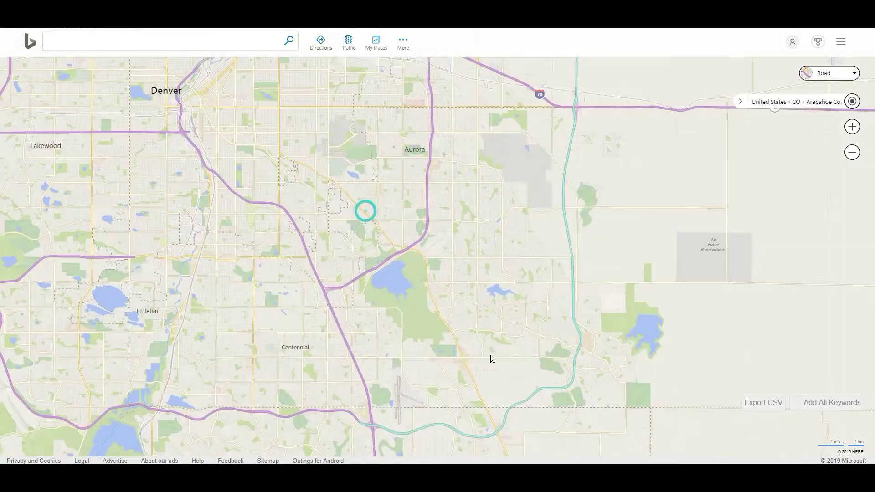
{"action": "left_click_drag", "start_coordinate": [381, 192], "coordinate": [488, 284]}
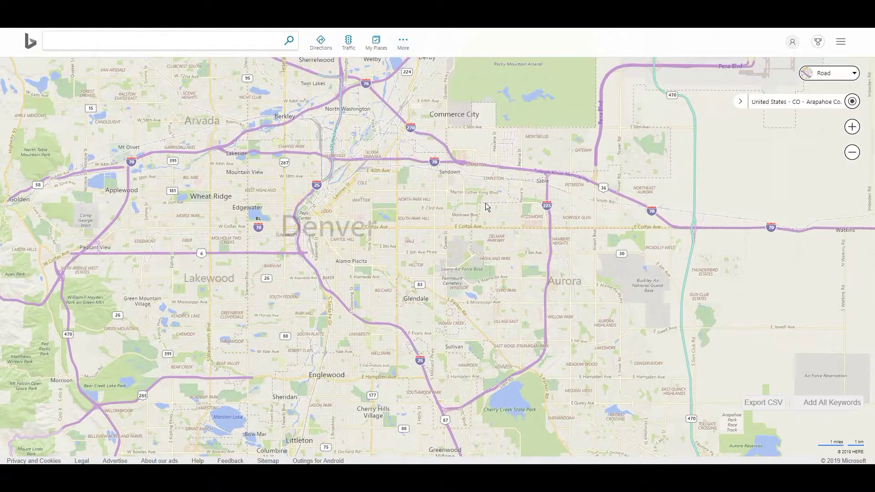
{"action": "left_click_drag", "start_coordinate": [325, 173], "coordinate": [378, 250]}
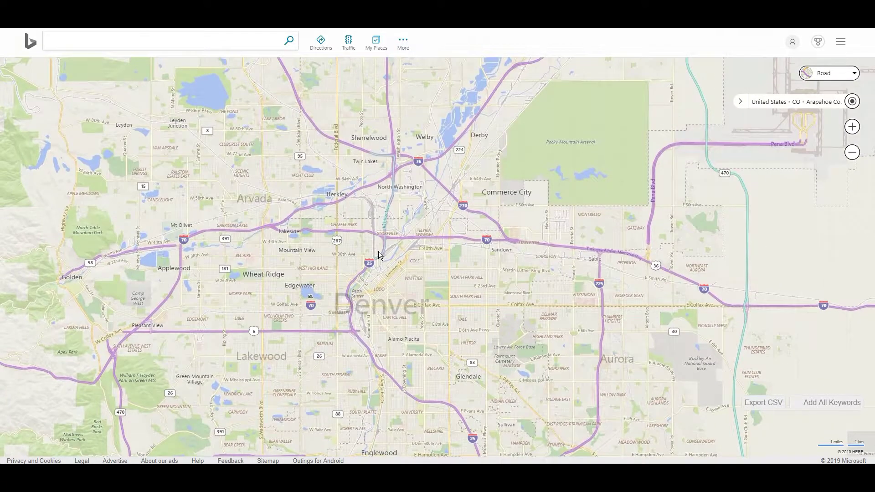